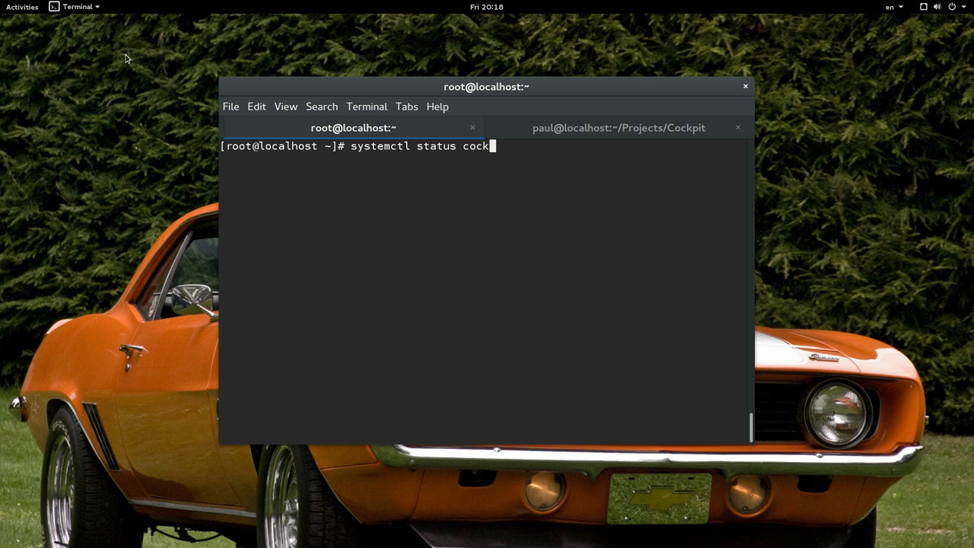
Check the cockpit service's status with systemctl status cockpit.
{"action": "key", "text": "Tab"}
{"action": "key", "text": "Tab"}
{"action": "key", "text": "Tab"}
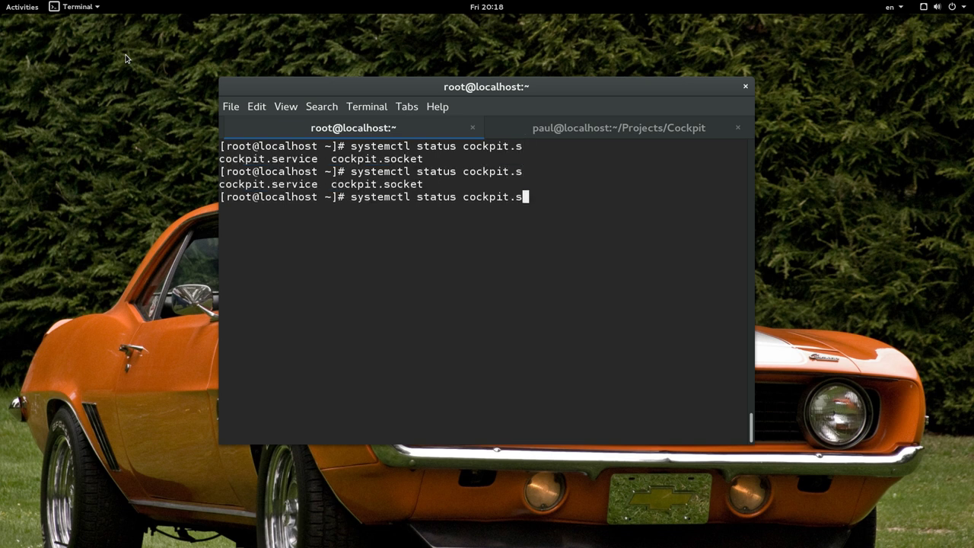
{"action": "key", "text": "BackSpace"}
{"action": "key", "text": "Return"}
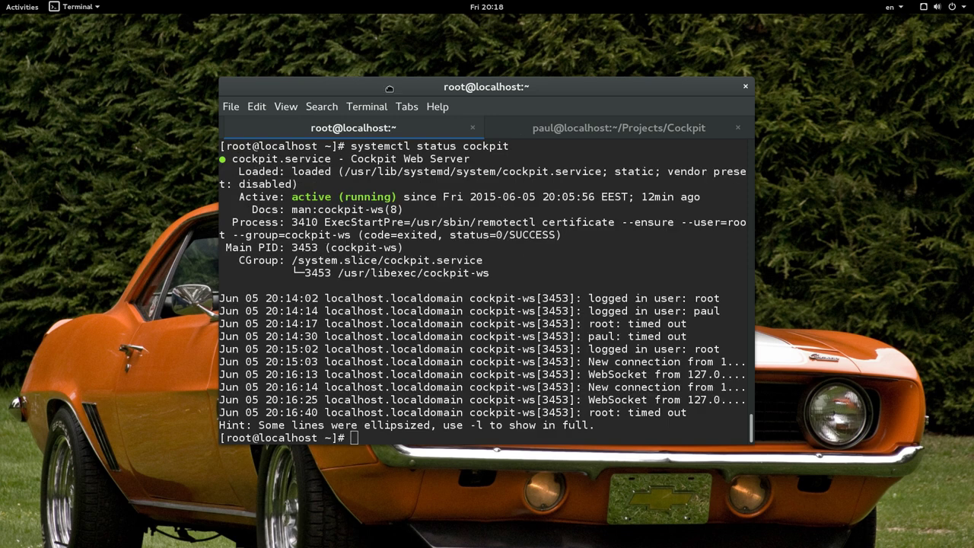
Maximize the terminal window and enlarge its text by two zoom levels.
{"action": "double_click", "coordinate": [388, 86]}
{"action": "key", "text": "ctrl+plus"}
{"action": "key", "text": "ctrl+plus"}
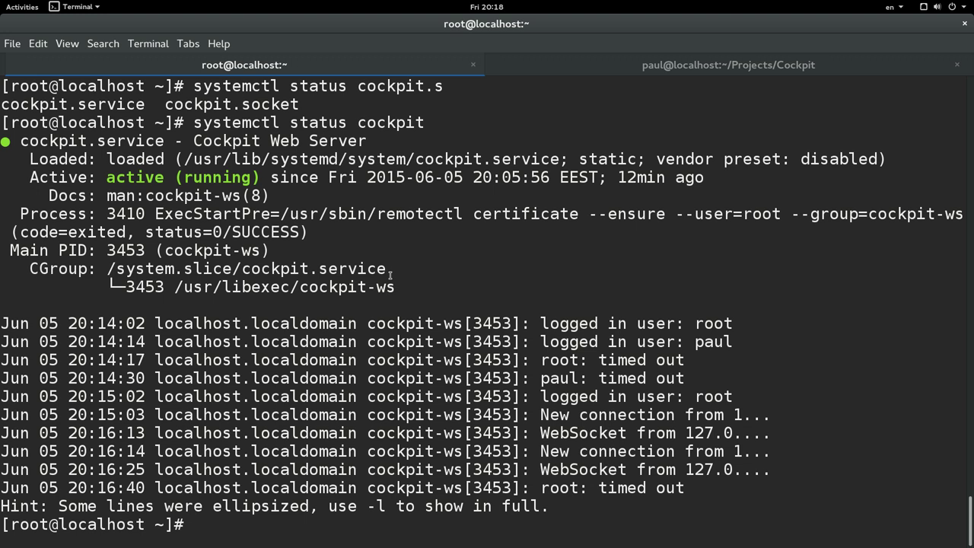
Check the Cockpit socket's status with systemctl status cockpit.socket.
{"action": "key", "text": "Up"}
{"action": "type", "text": "."}
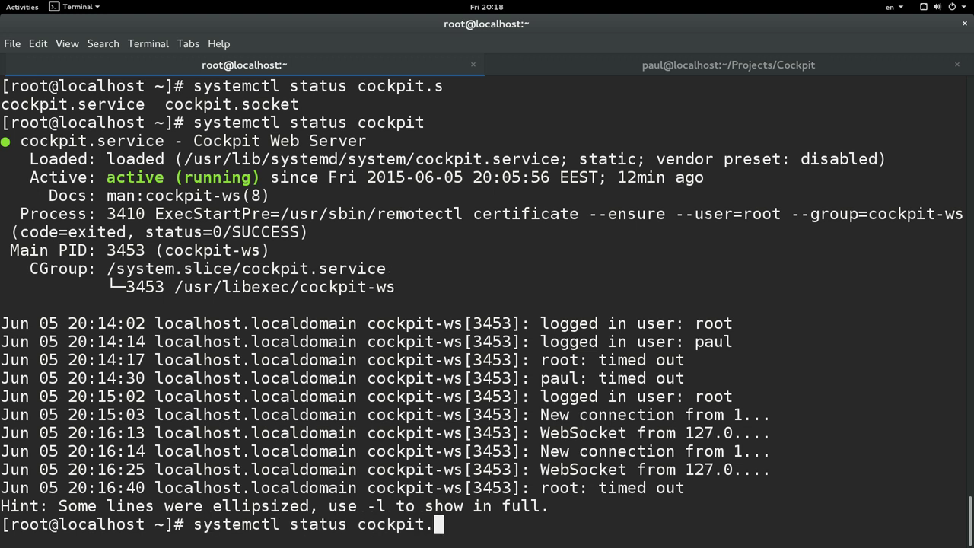
{"action": "type", "text": "so"}
{"action": "key", "text": "Tab"}
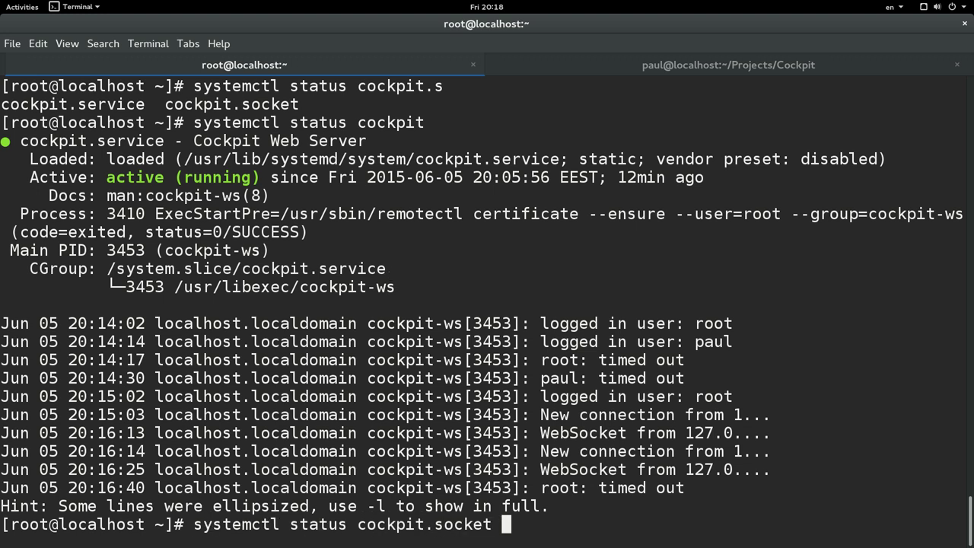
{"action": "key", "text": "Return"}
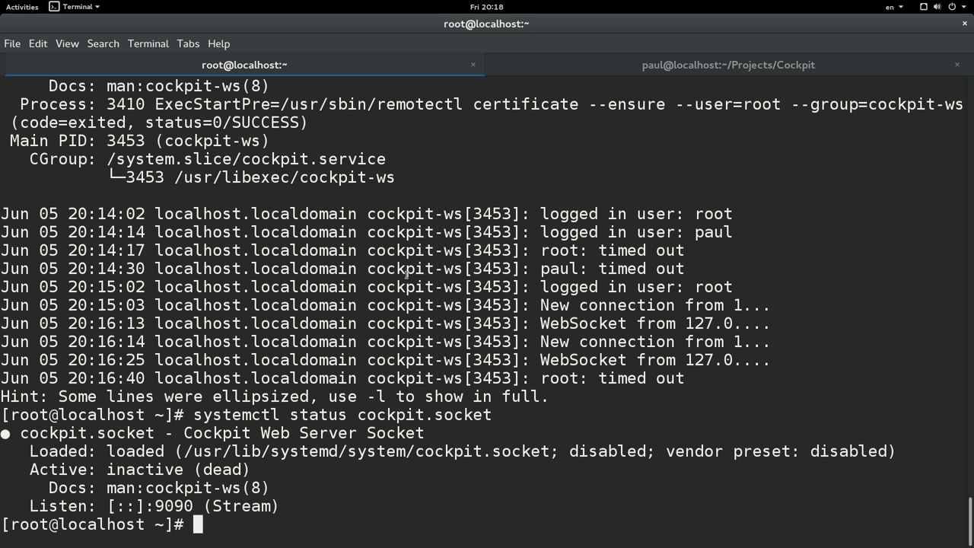
Review the earlier cockpit.service status output, highlighting its Active line, and return to the prompt.
{"action": "scroll", "coordinate": [394, 286], "scroll_direction": "up", "scroll_amount": 5}
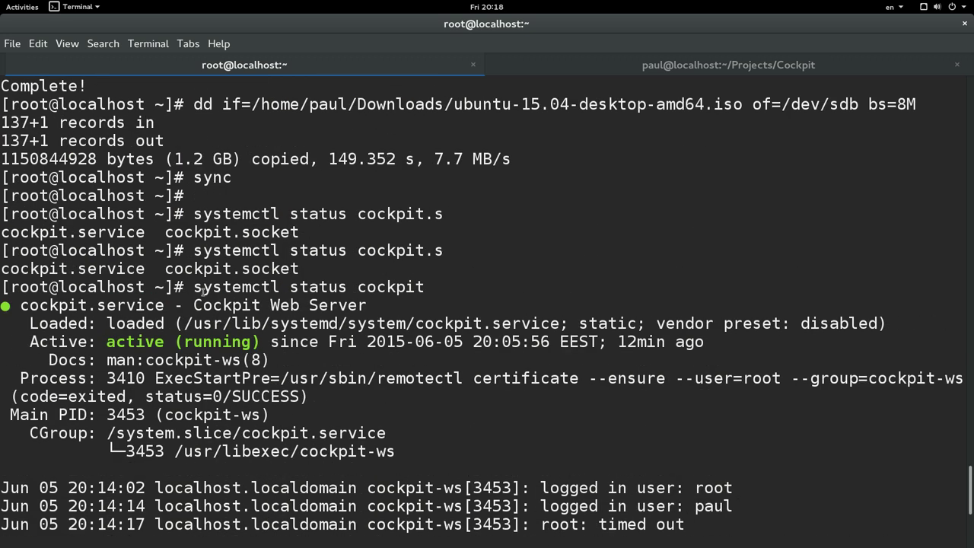
{"action": "triple_click", "coordinate": [190, 344]}
{"action": "left_click", "coordinate": [190, 344]}
{"action": "scroll", "coordinate": [255, 242], "scroll_direction": "down", "scroll_amount": 5}
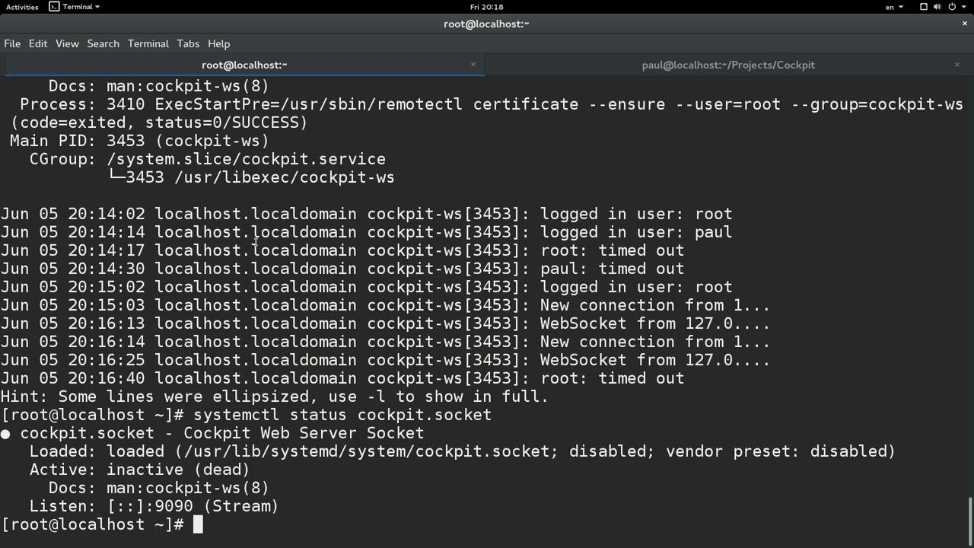
List the open network connections that mention localhost with lsof -i | grep localhost.
{"action": "type", "text": "lsof -"}
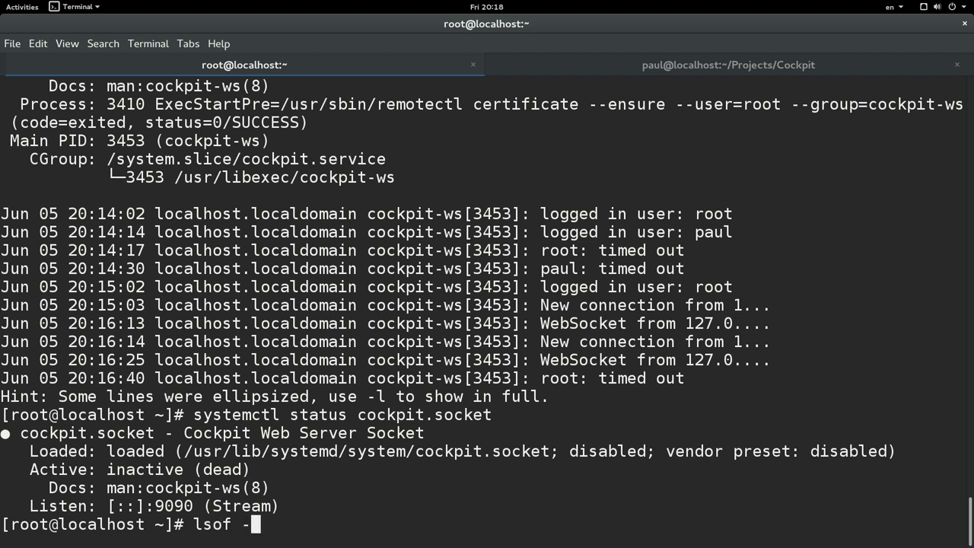
{"action": "type", "text": "i | grep localhost"}
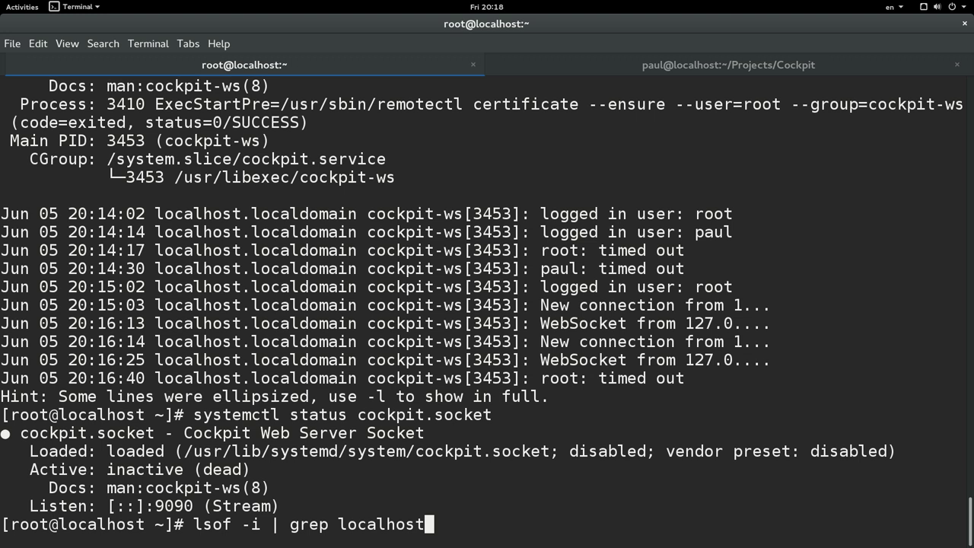
{"action": "key", "text": "Return"}
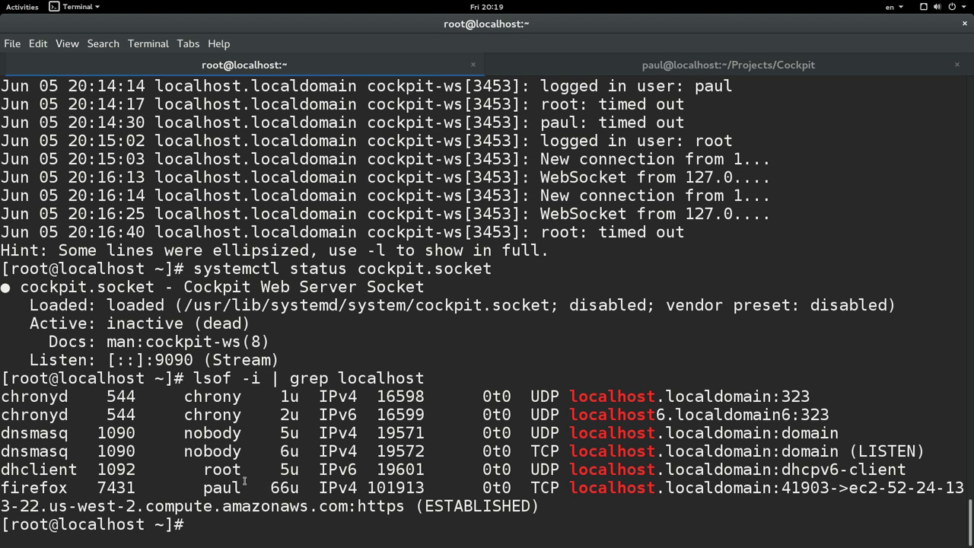
Rerun the connection listing filtered for port 9090 with lsof -i | grep 9090.
{"action": "key", "text": "Up"}
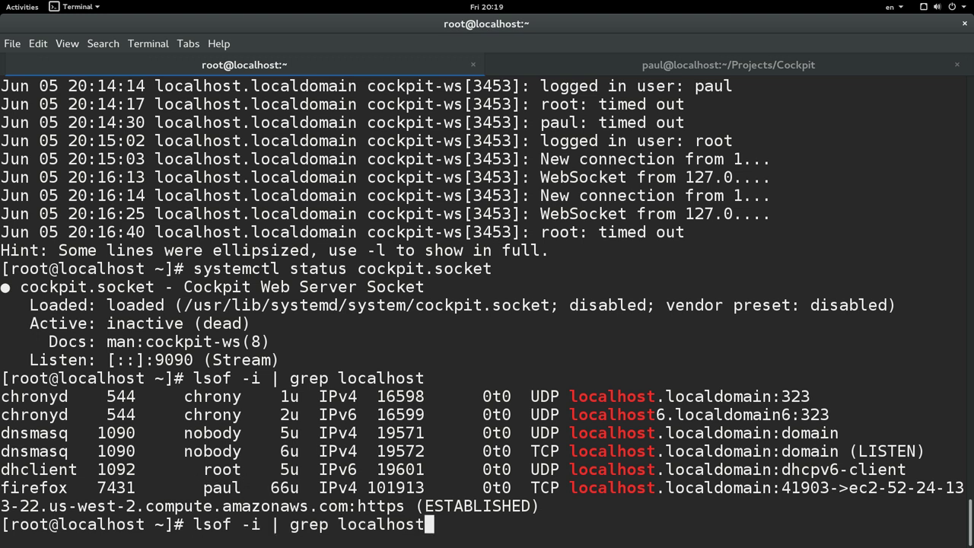
{"action": "key", "text": "ctrl+w"}
{"action": "type", "text": "9090"}
{"action": "key", "text": "Return"}
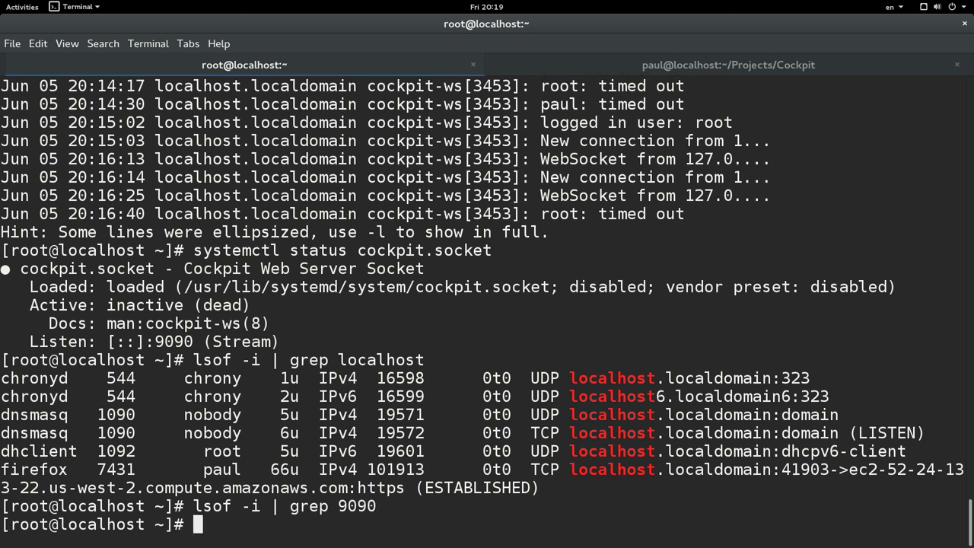
Switch to Firefox and load the Cockpit login page at localhost:9090.
{"action": "key", "text": "alt+Tab"}
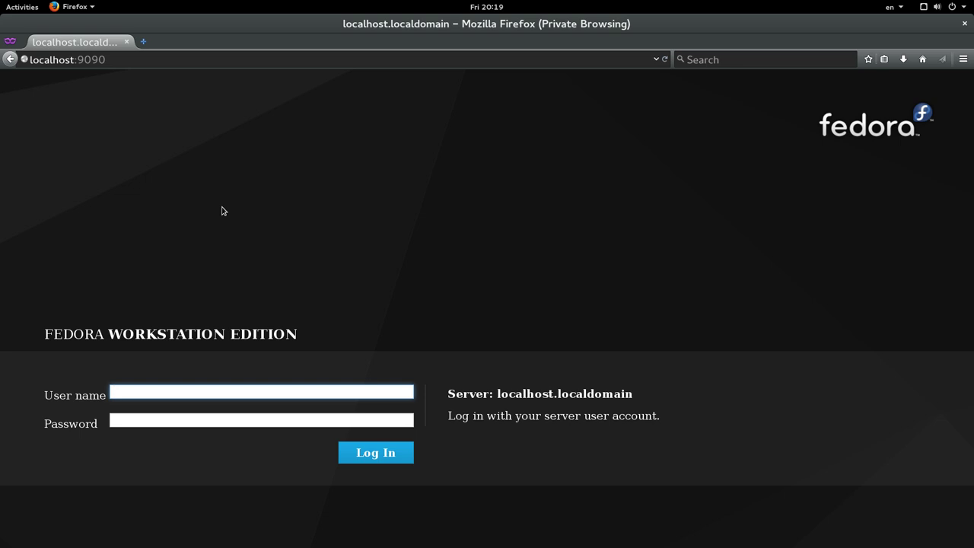
{"action": "left_click", "coordinate": [134, 63]}
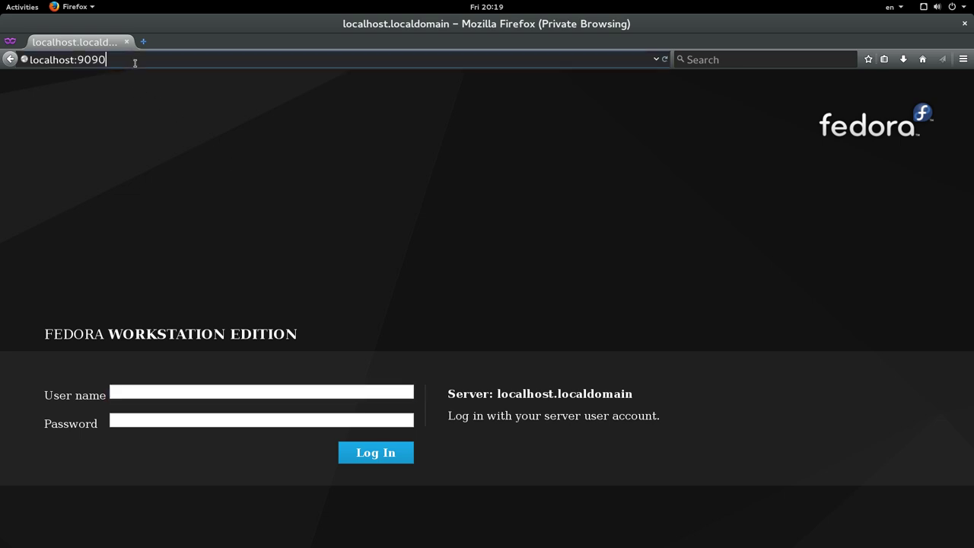
{"action": "key", "text": "Return"}
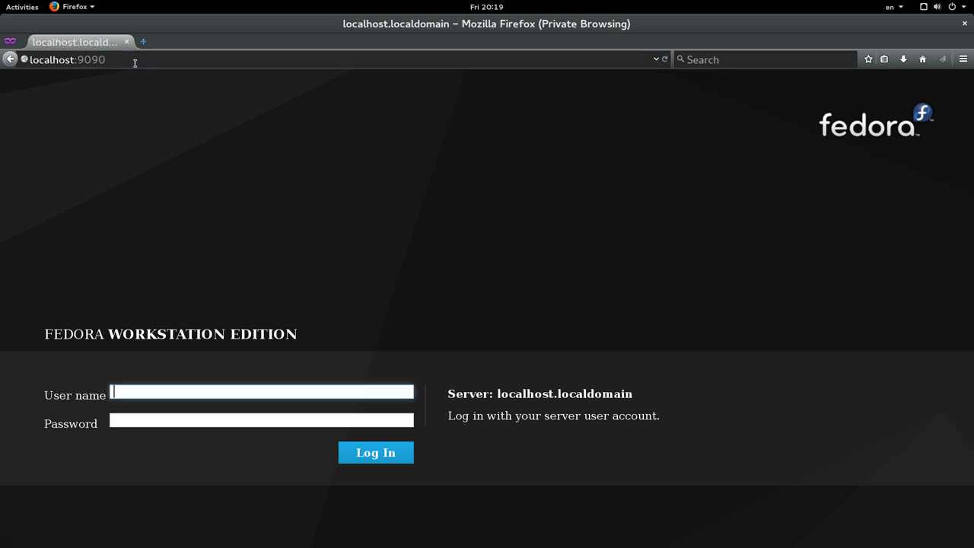
Log in to Cockpit with the user name root and the account password.
{"action": "key", "text": "Tab"}
{"action": "type", "text": "********"}
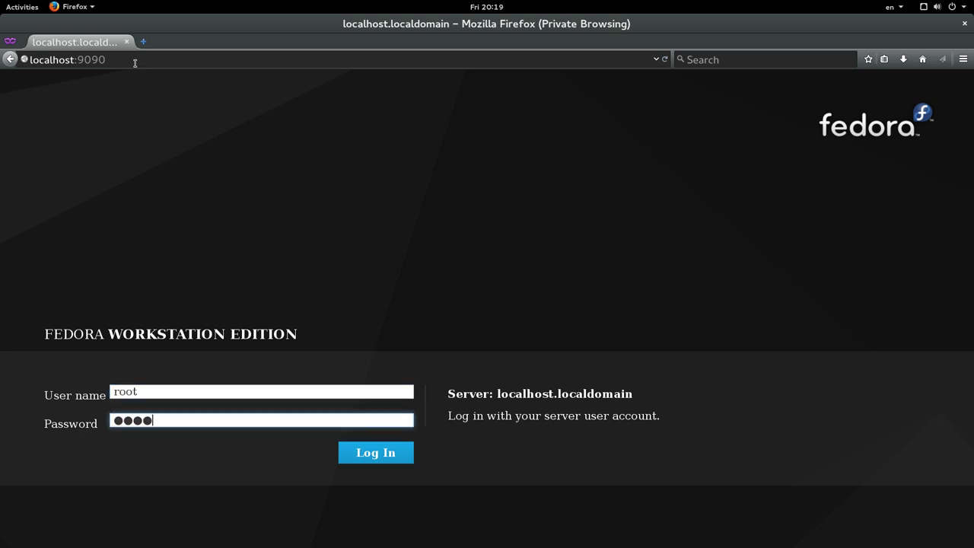
{"action": "type", "text": "***"}
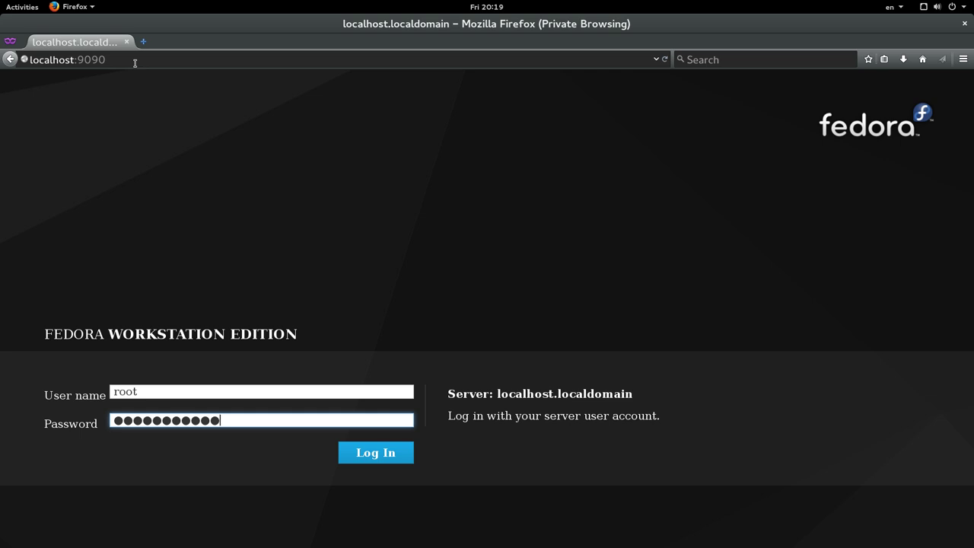
{"action": "type", "text": "*"}
{"action": "key", "text": "Return"}
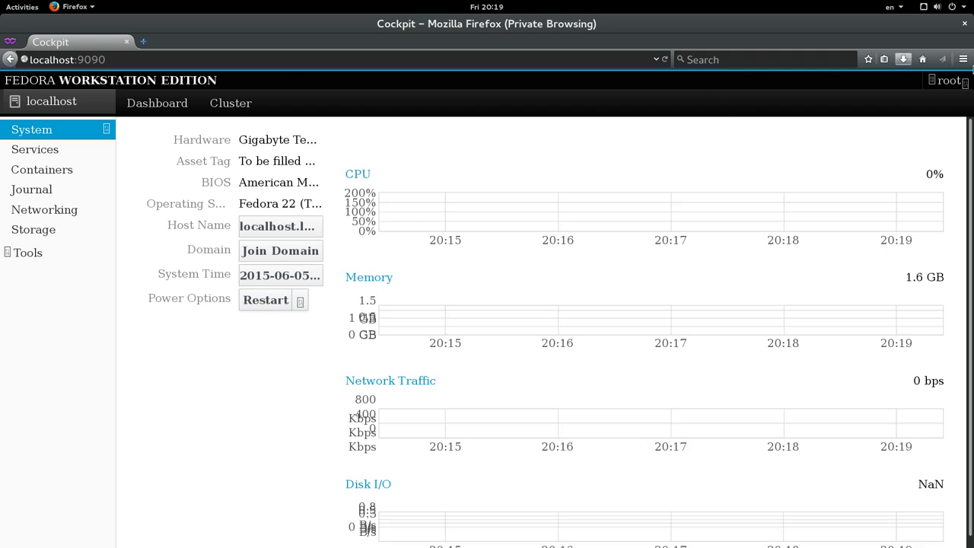
View the available display languages from the root account's options and cancel without choosing one.
{"action": "left_click", "coordinate": [947, 80]}
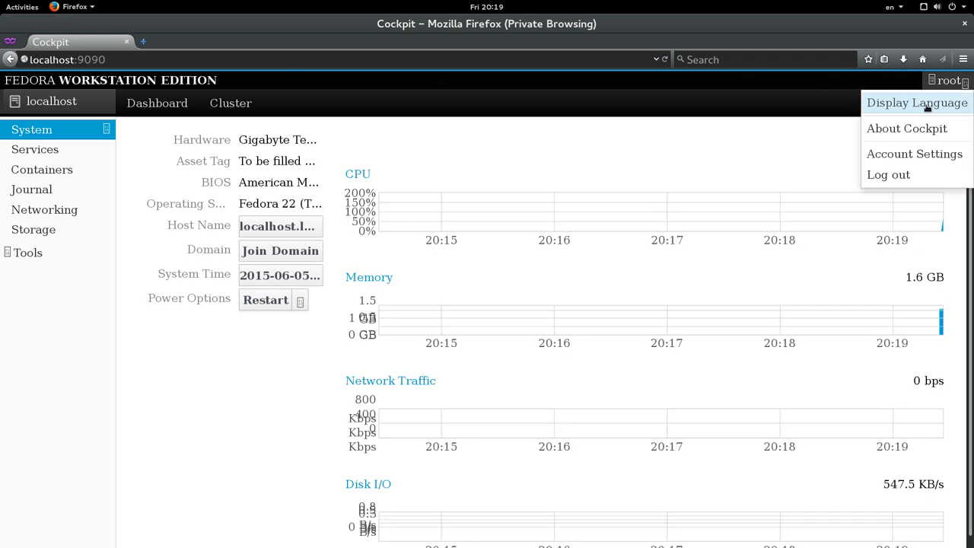
{"action": "left_click", "coordinate": [916, 103]}
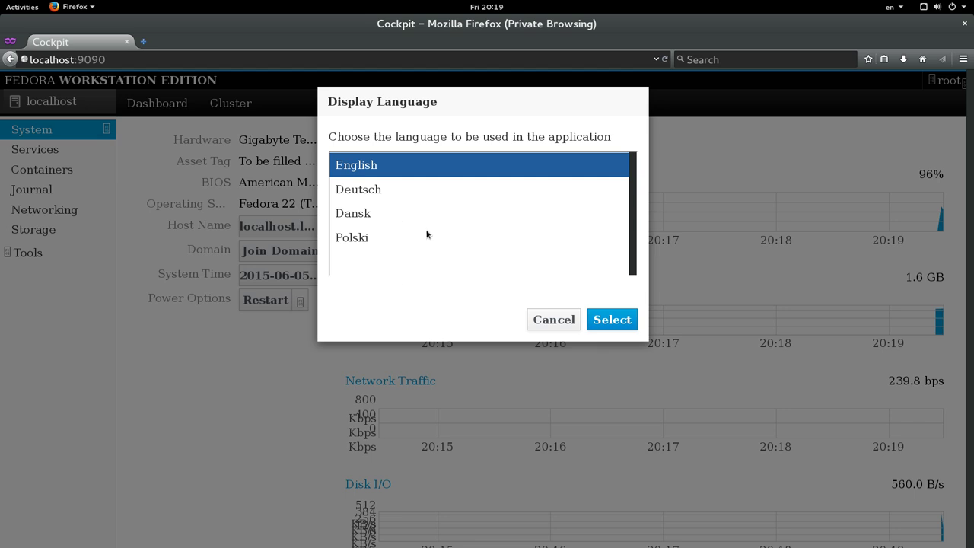
{"action": "left_click", "coordinate": [537, 319]}
Show the About Cockpit information and open its project website in a new browser tab.
{"action": "left_click", "coordinate": [947, 80]}
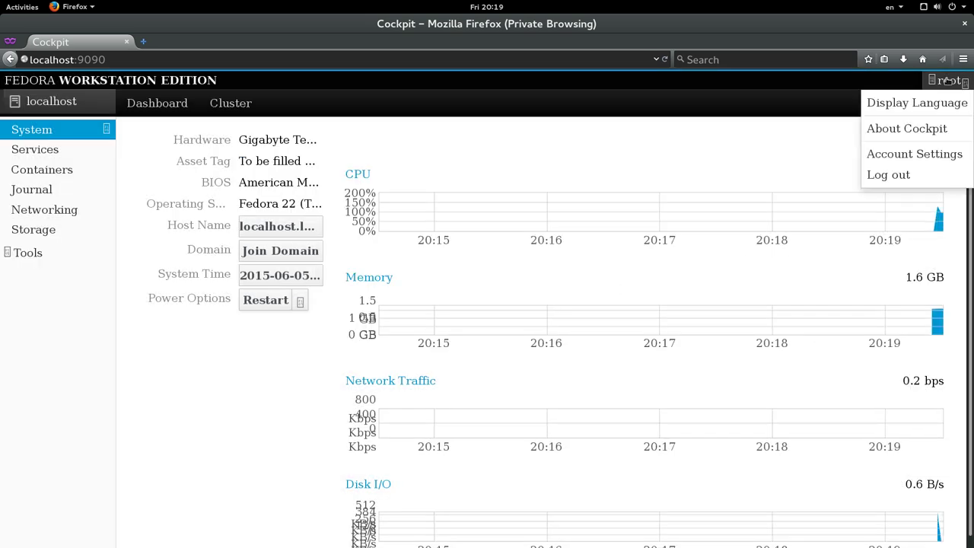
{"action": "left_click", "coordinate": [921, 130]}
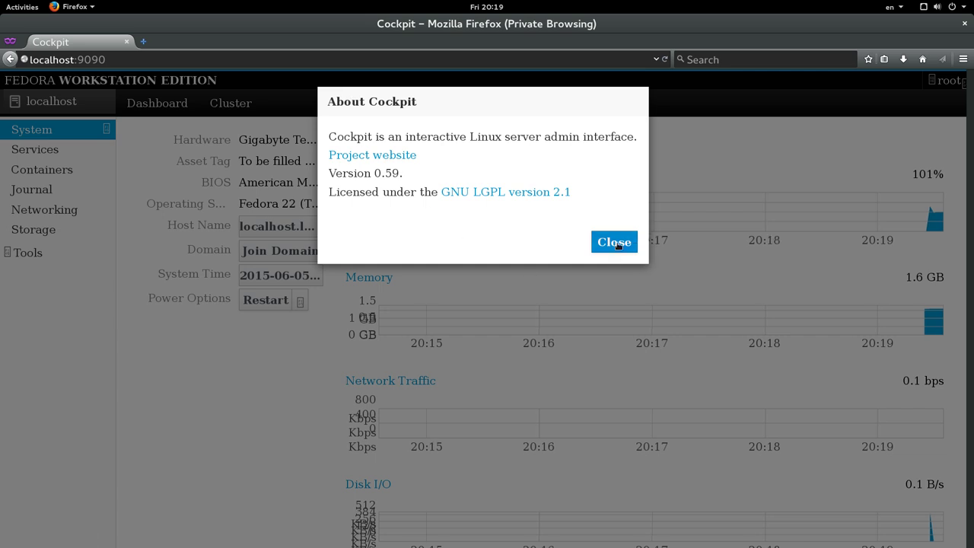
{"action": "middle_click", "coordinate": [373, 155]}
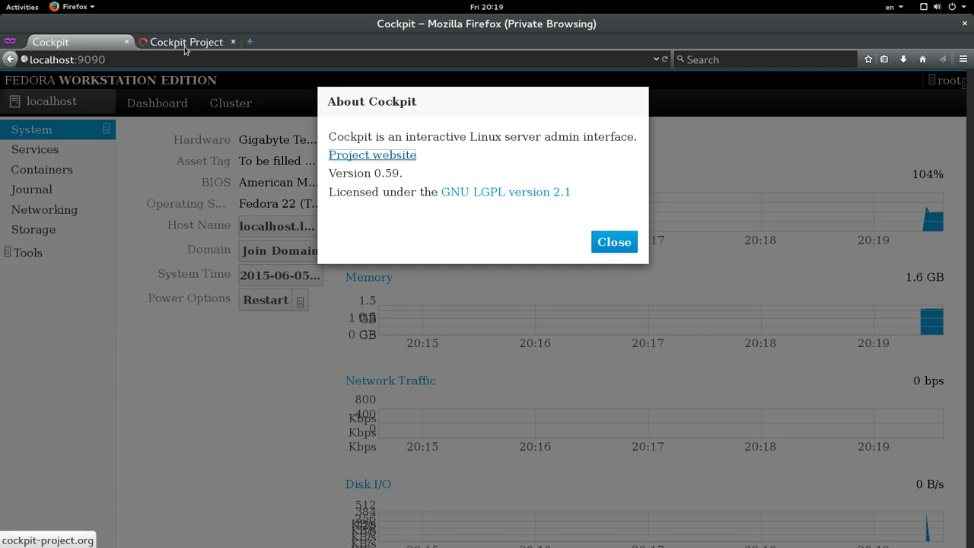
{"action": "left_click", "coordinate": [185, 48]}
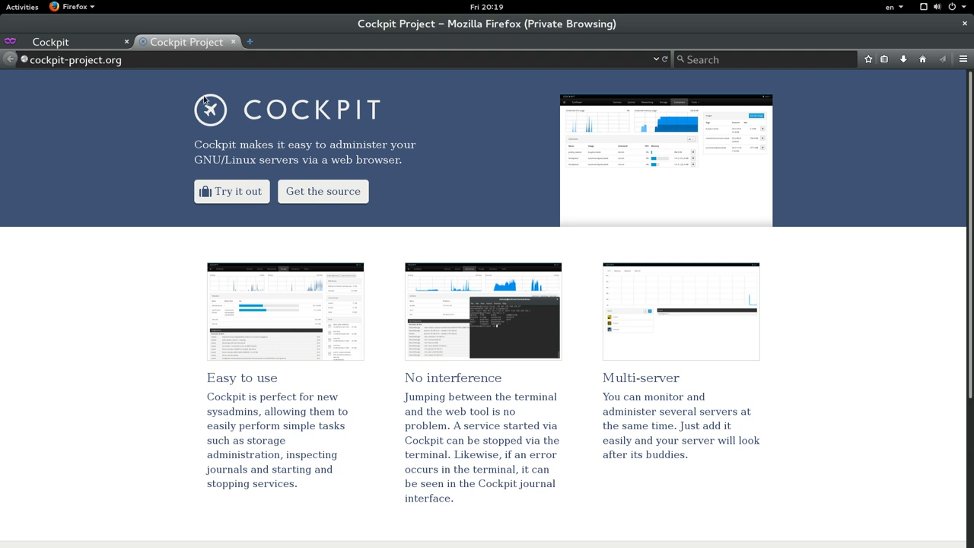
View the Try it out installation instructions for Fedora 21 Server, Arch Linux, Fedora Atomic and Red Hat Enterprise Linux.
{"action": "left_click", "coordinate": [237, 194]}
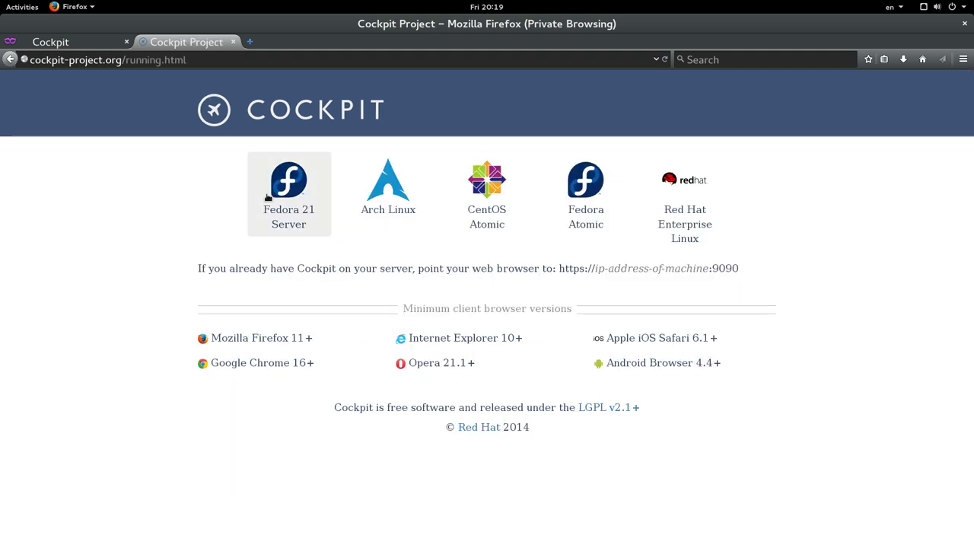
{"action": "left_click", "coordinate": [267, 197]}
{"action": "left_click", "coordinate": [389, 207]}
{"action": "left_click", "coordinate": [586, 209]}
{"action": "left_click", "coordinate": [667, 215]}
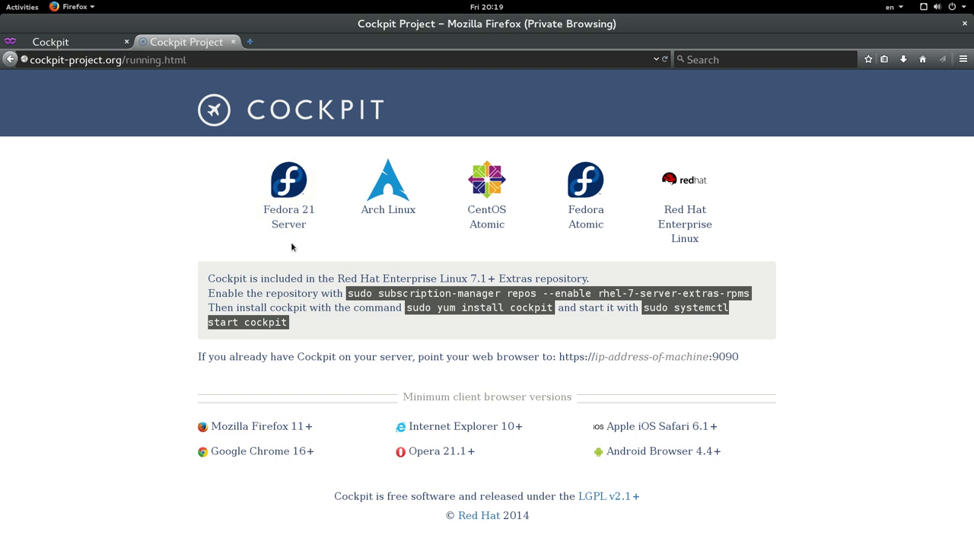
Return to the project home page and view the enlarged header, Easy to use, No interference and Multi-server screenshots in turn.
{"action": "left_click", "coordinate": [225, 111]}
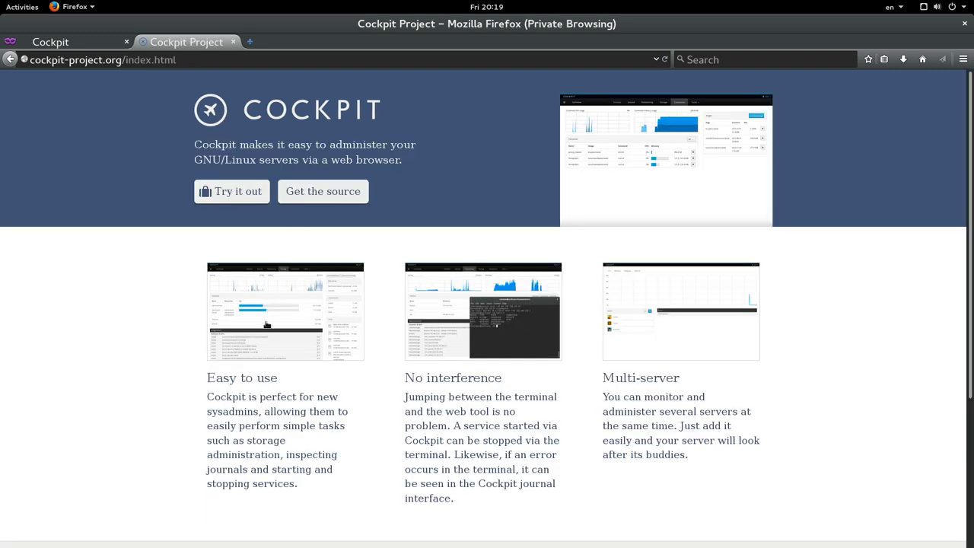
{"action": "left_click", "coordinate": [599, 200]}
{"action": "left_click", "coordinate": [850, 359]}
{"action": "left_click", "coordinate": [319, 309]}
{"action": "left_click", "coordinate": [908, 362]}
{"action": "left_click", "coordinate": [486, 333]}
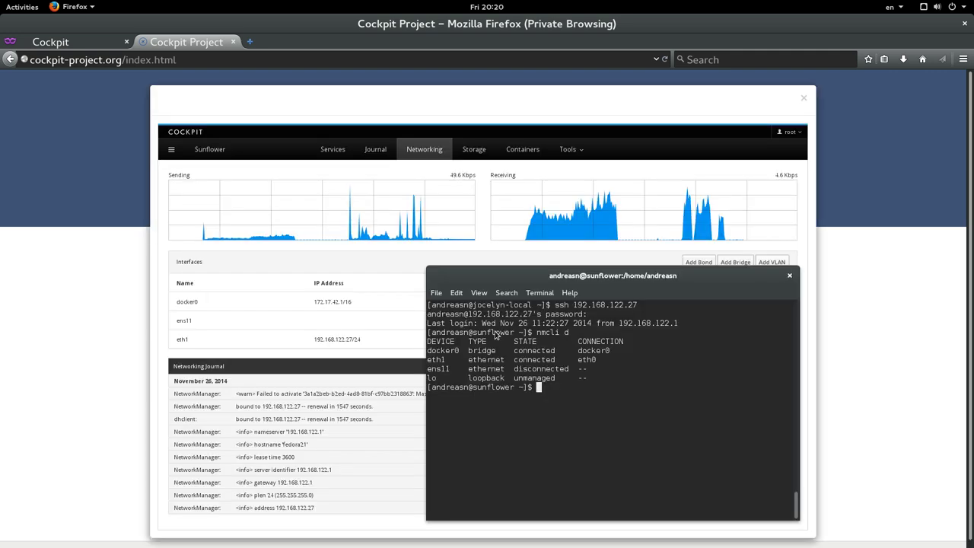
{"action": "left_click", "coordinate": [868, 351]}
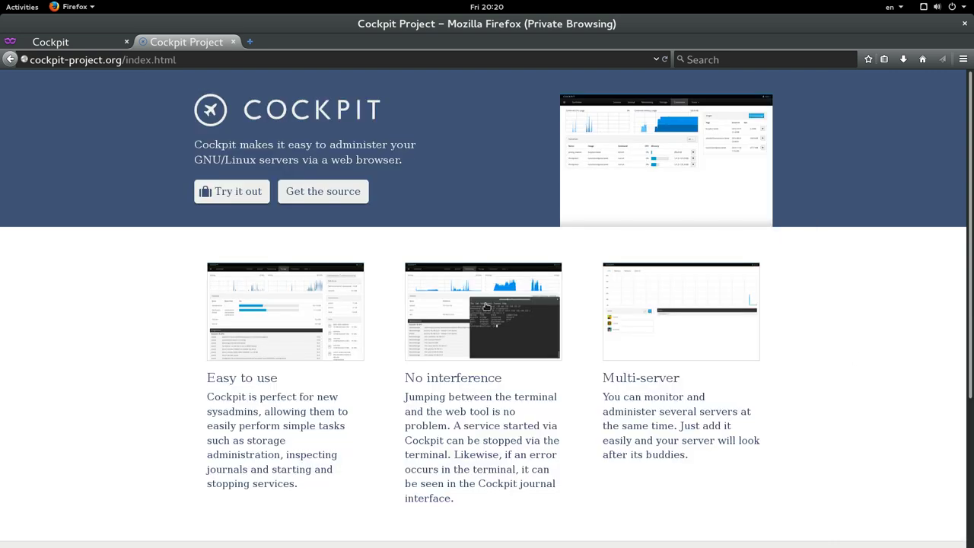
{"action": "left_click", "coordinate": [648, 320]}
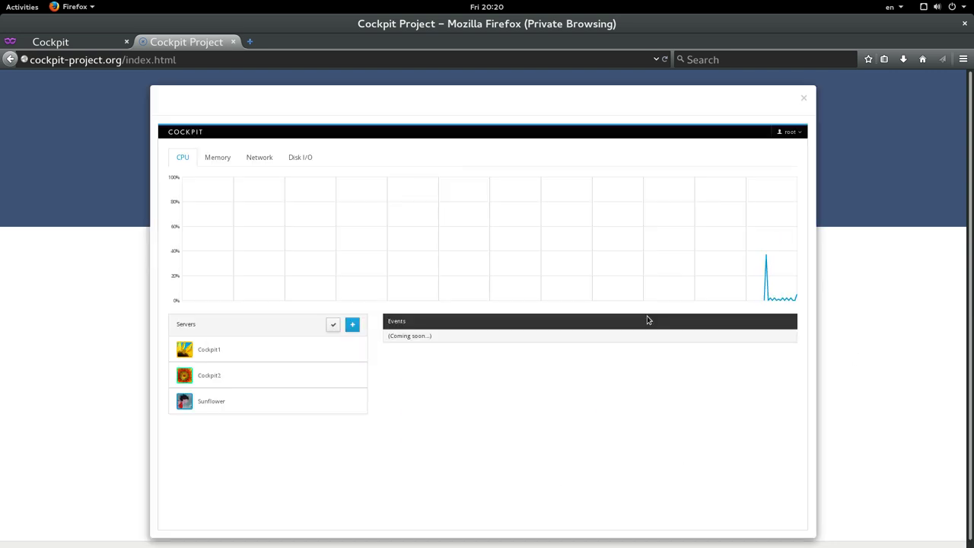
{"action": "left_click", "coordinate": [837, 319]}
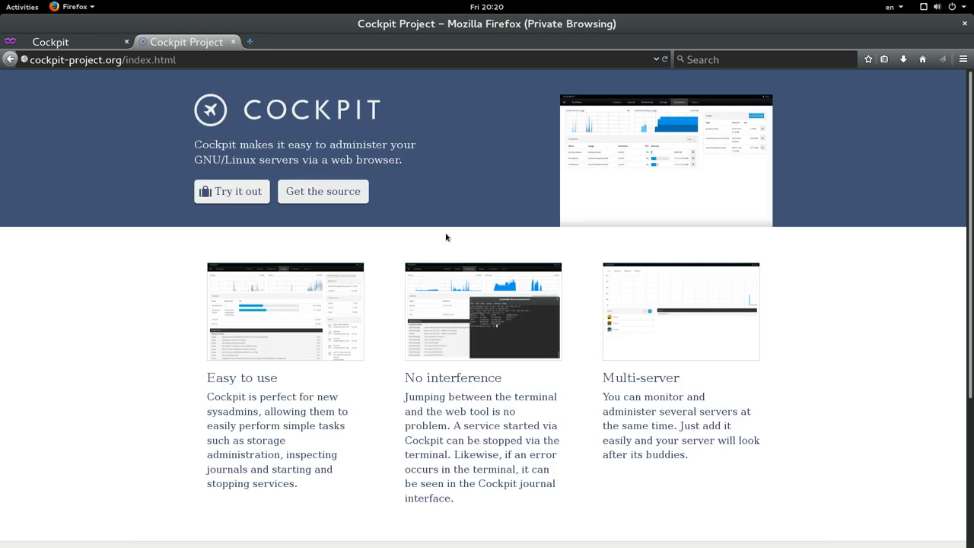
Return to the Cockpit tab, close the About dialog, and view the host name setting without changing it.
{"action": "left_click", "coordinate": [38, 44]}
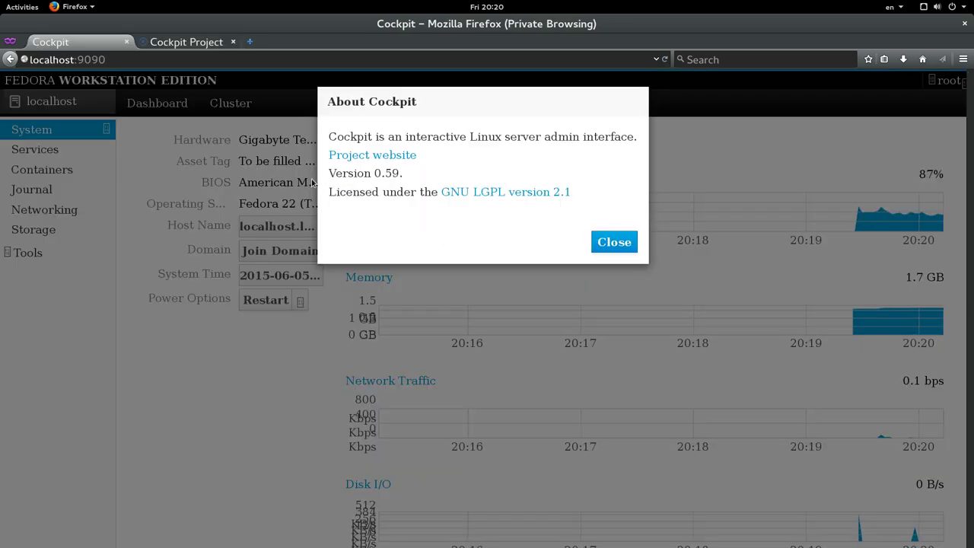
{"action": "left_click", "coordinate": [595, 243]}
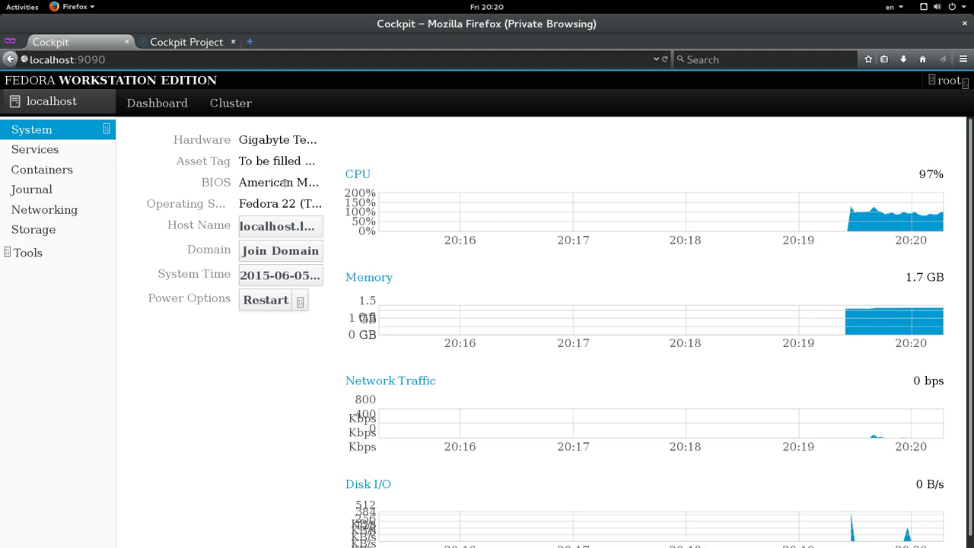
{"action": "left_click", "coordinate": [288, 227]}
{"action": "left_click", "coordinate": [602, 286]}
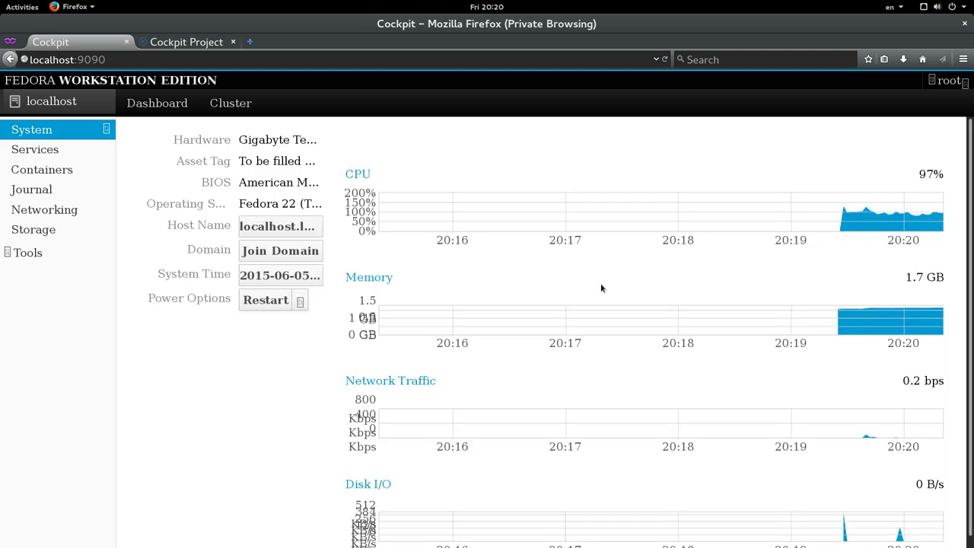
View the Join a Domain form and the manual and NTP options for system time, cancelling both without changes.
{"action": "left_click", "coordinate": [319, 250]}
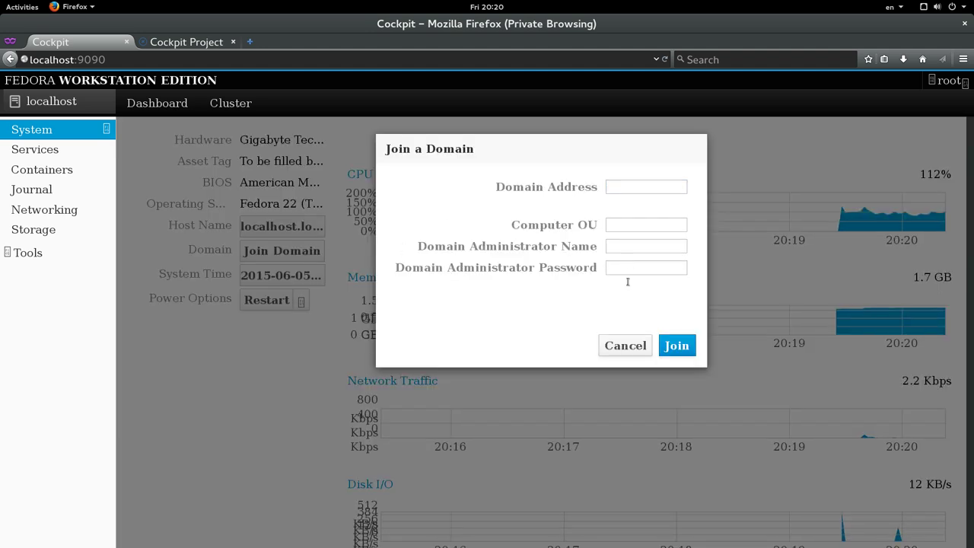
{"action": "left_click", "coordinate": [619, 344]}
{"action": "left_click", "coordinate": [268, 277]}
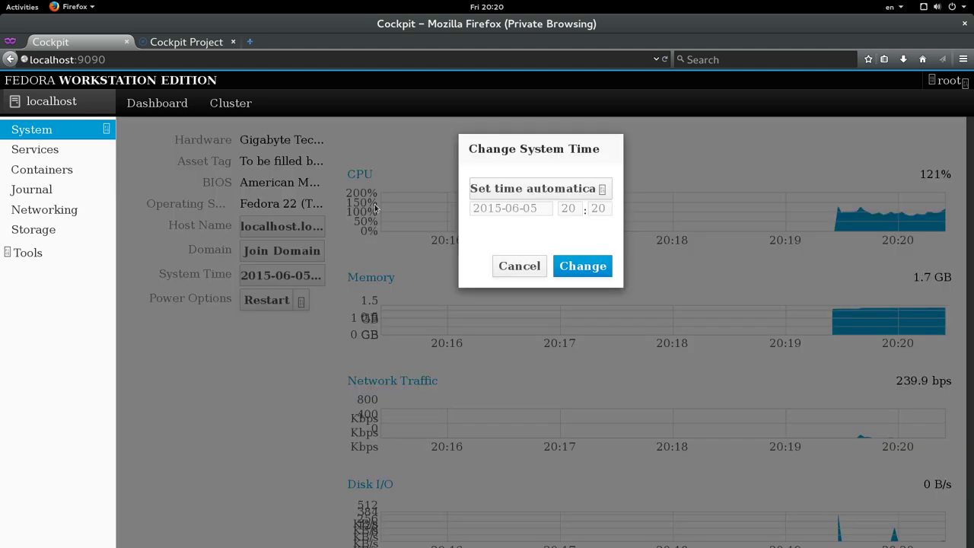
{"action": "left_click", "coordinate": [498, 188]}
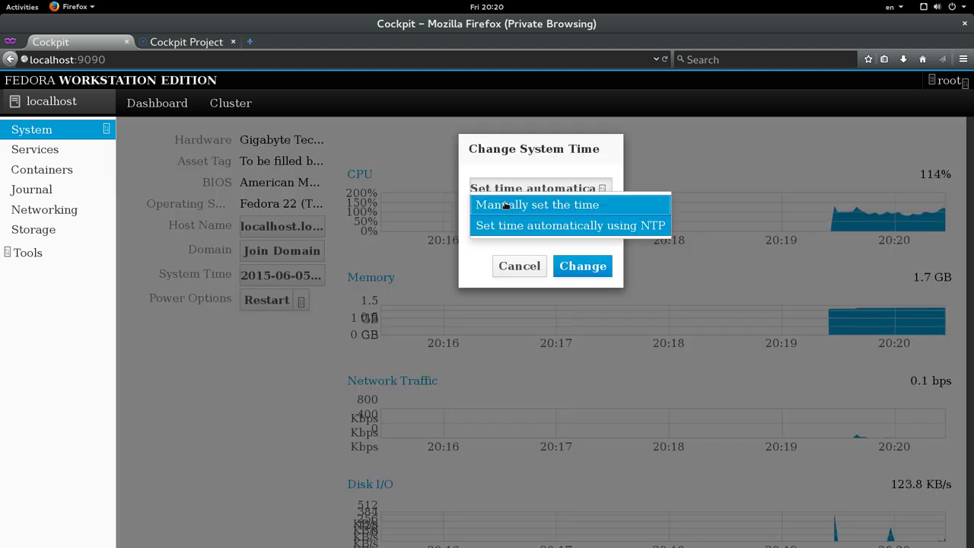
{"action": "left_click", "coordinate": [505, 205]}
{"action": "left_click", "coordinate": [506, 188]}
{"action": "left_click", "coordinate": [525, 225]}
{"action": "left_click", "coordinate": [520, 263]}
View the available power options for the machine without restarting it.
{"action": "left_click", "coordinate": [301, 308]}
{"action": "left_click", "coordinate": [302, 408]}
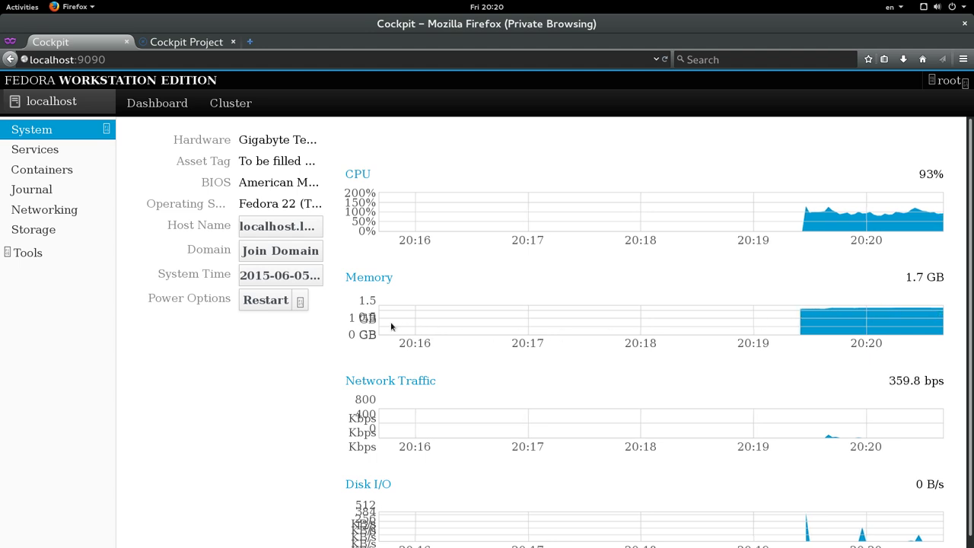
Enlarge the System page and examine its CPU, memory, network traffic and disk I/O graphs.
{"action": "key", "text": "ctrl+plus"}
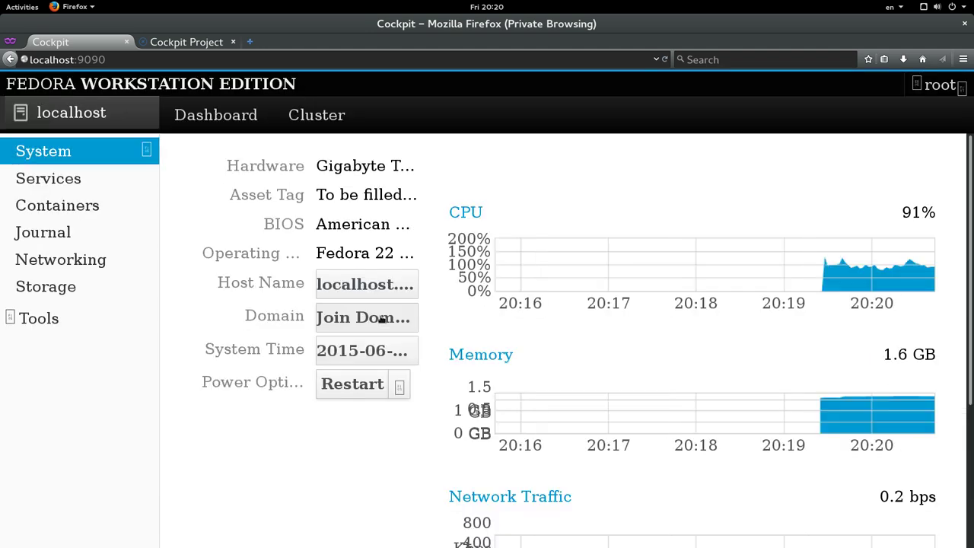
{"action": "key", "text": "ctrl+plus"}
{"action": "scroll", "coordinate": [413, 321], "scroll_direction": "down", "scroll_amount": 6}
{"action": "scroll", "coordinate": [411, 322], "scroll_direction": "down", "scroll_amount": 1}
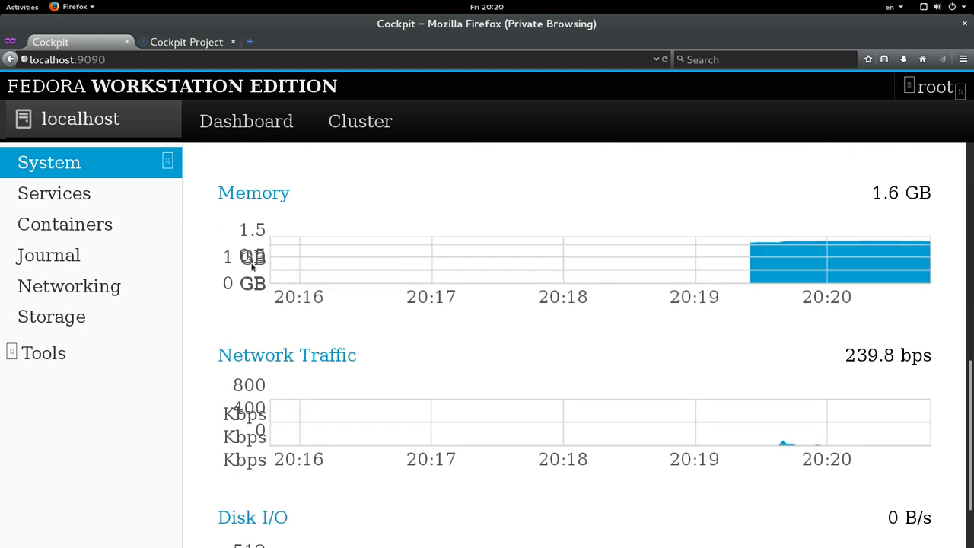
{"action": "key", "text": "ctrl+plus"}
{"action": "key", "text": "ctrl+plus"}
{"action": "key", "text": "ctrl+plus"}
{"action": "key", "text": "ctrl+minus"}
{"action": "key", "text": "ctrl+minus"}
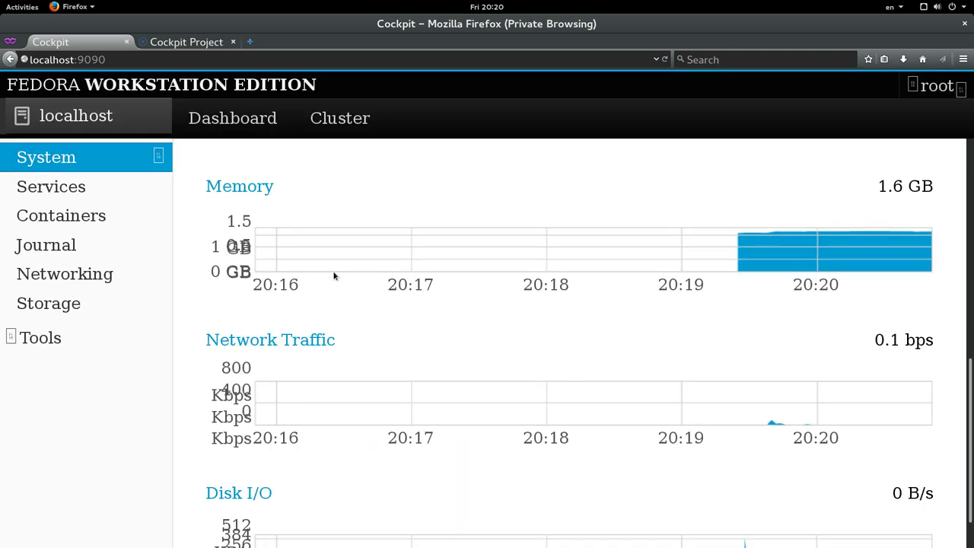
{"action": "key", "text": "ctrl+minus"}
{"action": "scroll", "coordinate": [333, 277], "scroll_direction": "up", "scroll_amount": 3}
{"action": "scroll", "coordinate": [334, 276], "scroll_direction": "down", "scroll_amount": 3}
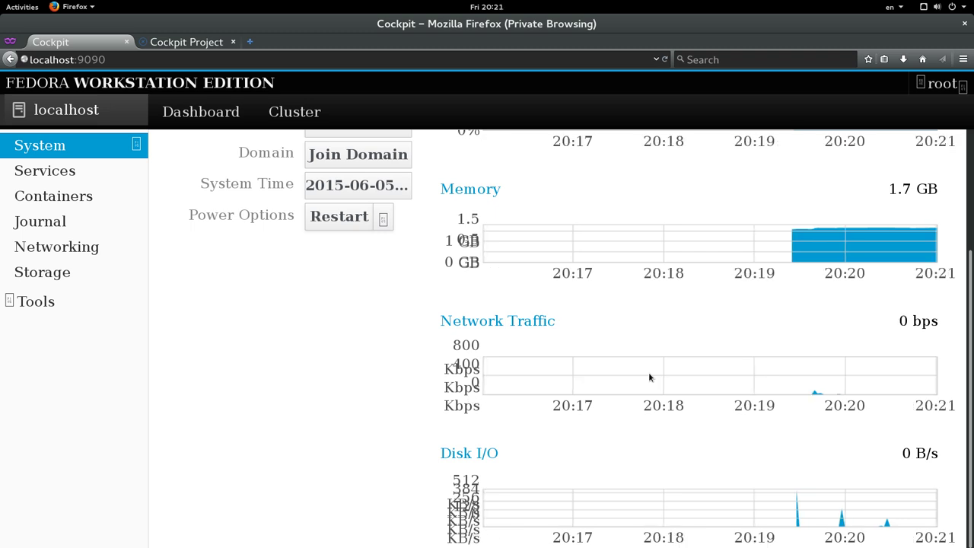
Load bbc.co.uk in a new browser tab to generate network traffic.
{"action": "left_click", "coordinate": [248, 41]}
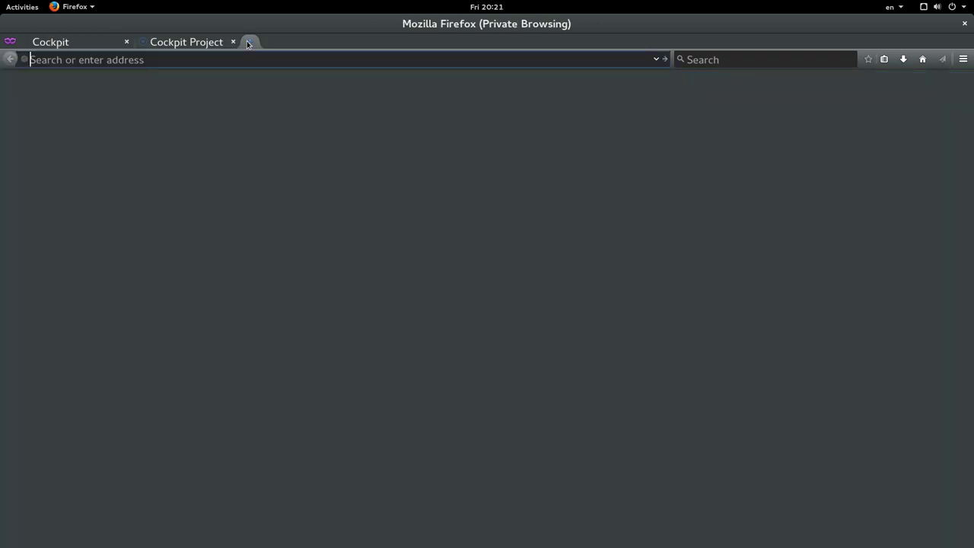
{"action": "type", "text": "bbc.co."}
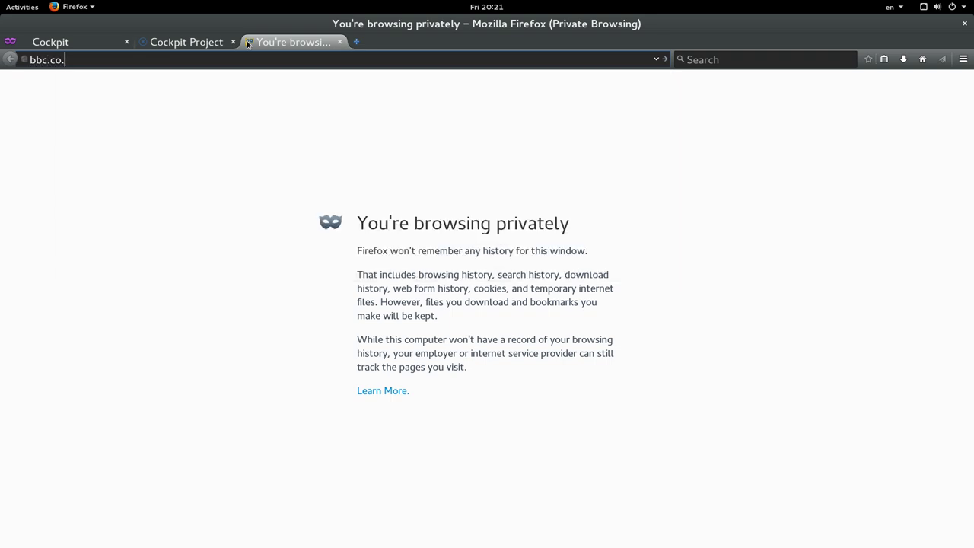
{"action": "type", "text": "uk"}
{"action": "key", "text": "Return"}
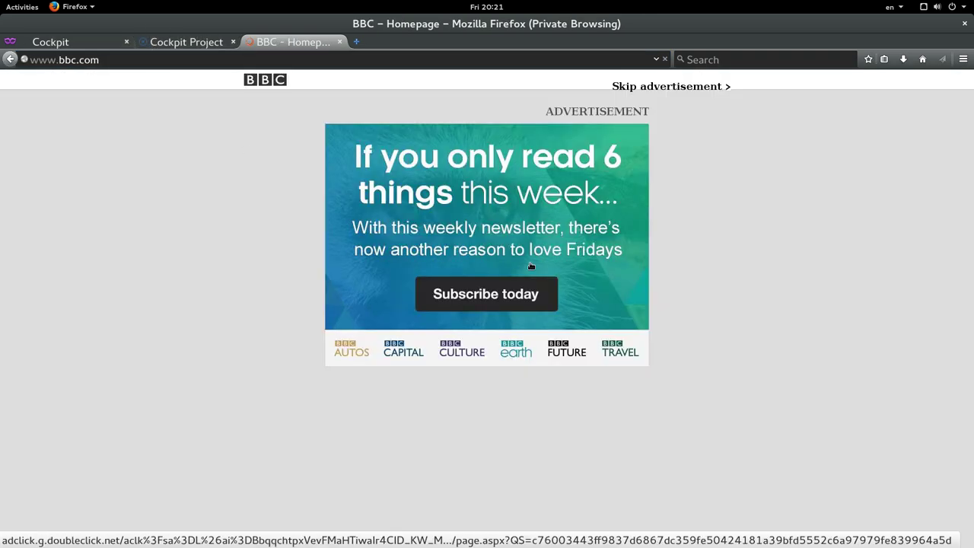
Skip the advertisement on the BBC site and open the homepage's lead story.
{"action": "left_click", "coordinate": [477, 301]}
{"action": "left_click", "coordinate": [692, 88]}
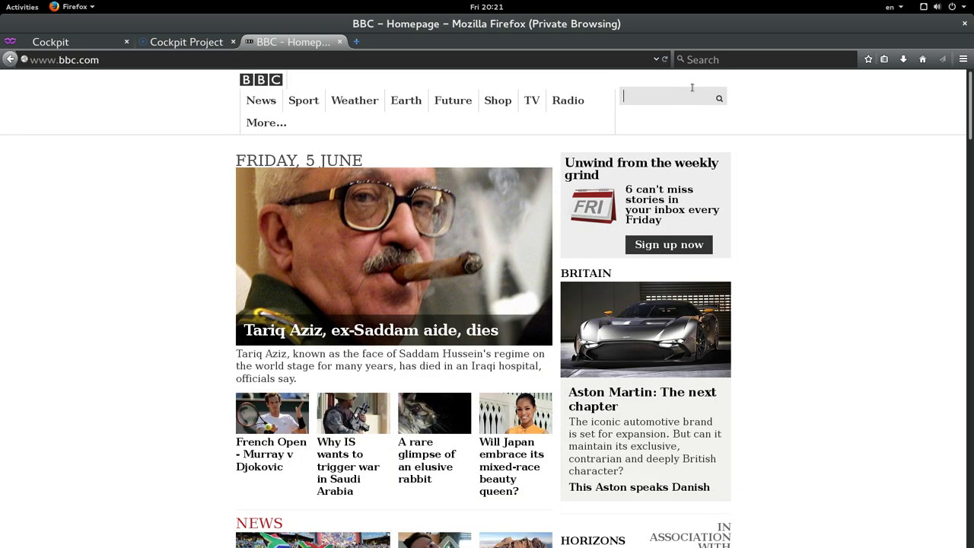
{"action": "scroll", "coordinate": [312, 253], "scroll_direction": "down", "scroll_amount": 3}
{"action": "left_click", "coordinate": [312, 253]}
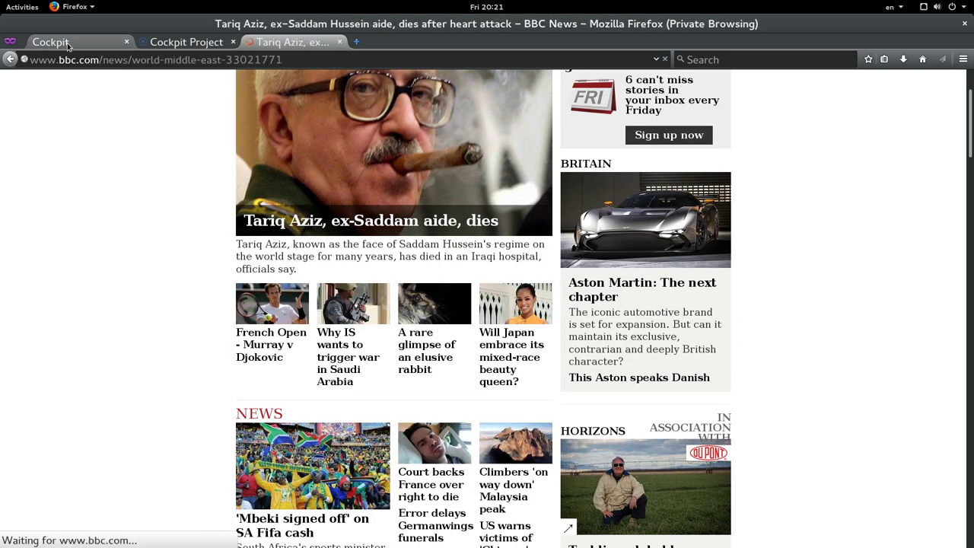
Return to the Cockpit tab and examine the network traffic, disk I/O and CPU graphs for new activity.
{"action": "left_click", "coordinate": [83, 42]}
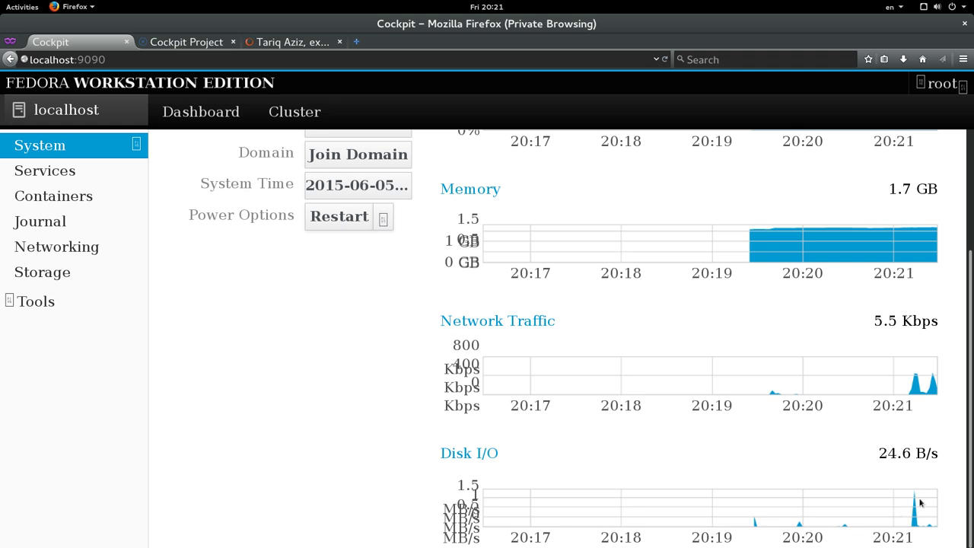
{"action": "scroll", "coordinate": [890, 365], "scroll_direction": "up", "scroll_amount": 3}
{"action": "scroll", "coordinate": [890, 364], "scroll_direction": "down", "scroll_amount": 3}
{"action": "scroll", "coordinate": [886, 363], "scroll_direction": "up", "scroll_amount": 3}
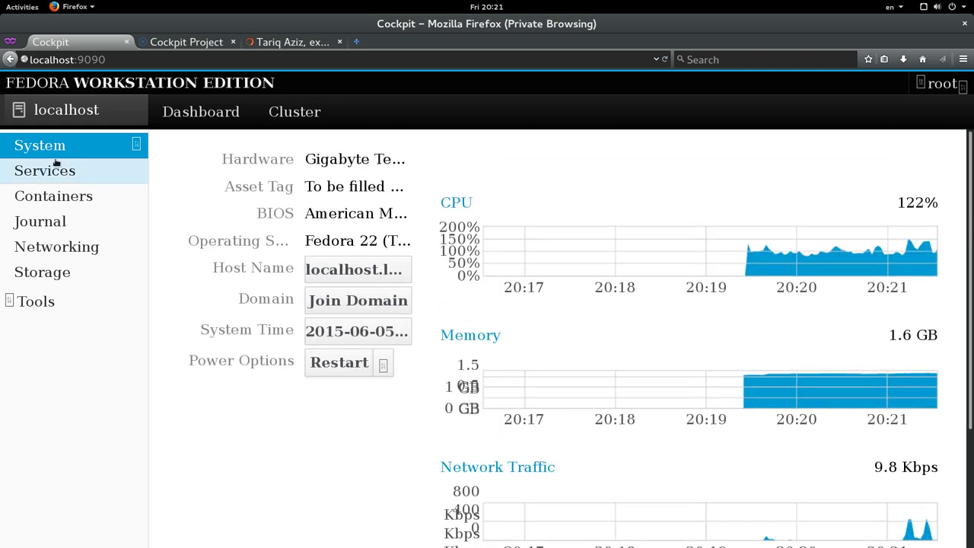
Browse the system services and show the details of the Virtualization daemon (libvirtd.service).
{"action": "left_click", "coordinate": [53, 169]}
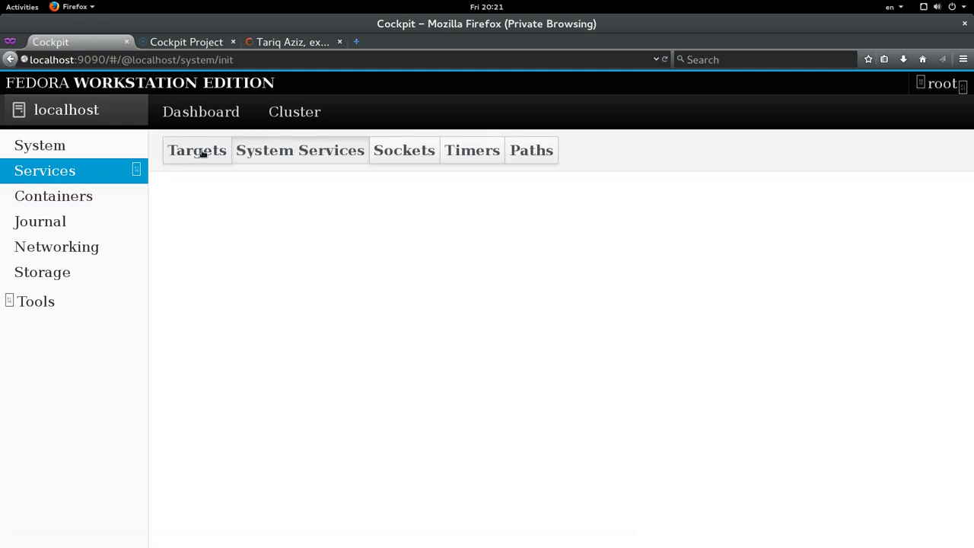
{"action": "scroll", "coordinate": [372, 301], "scroll_direction": "down", "scroll_amount": 10}
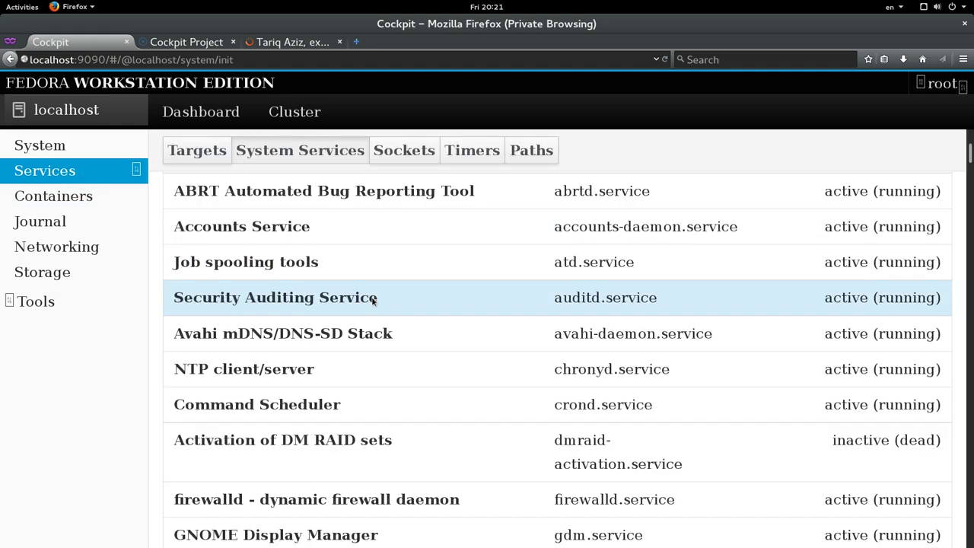
{"action": "scroll", "coordinate": [225, 312], "scroll_direction": "down", "scroll_amount": 2}
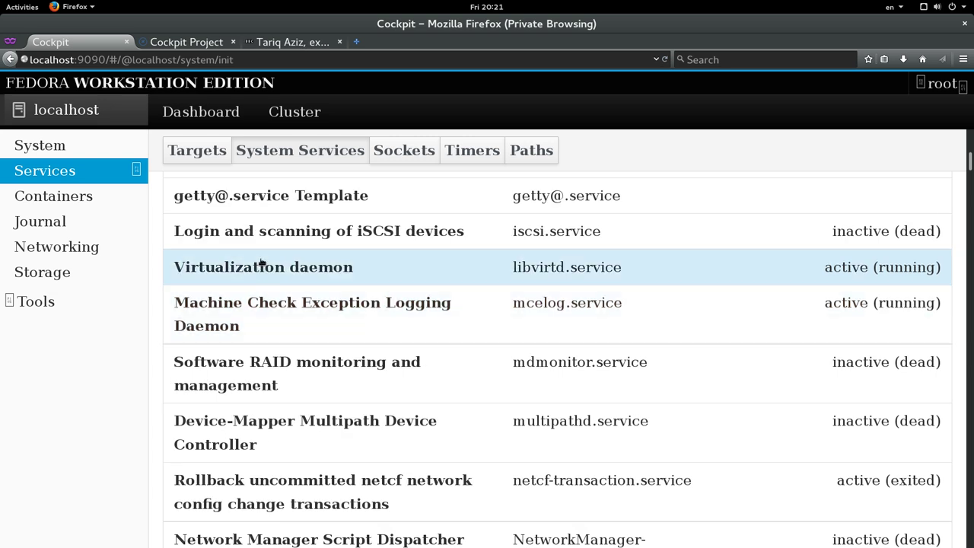
{"action": "left_click", "coordinate": [312, 269]}
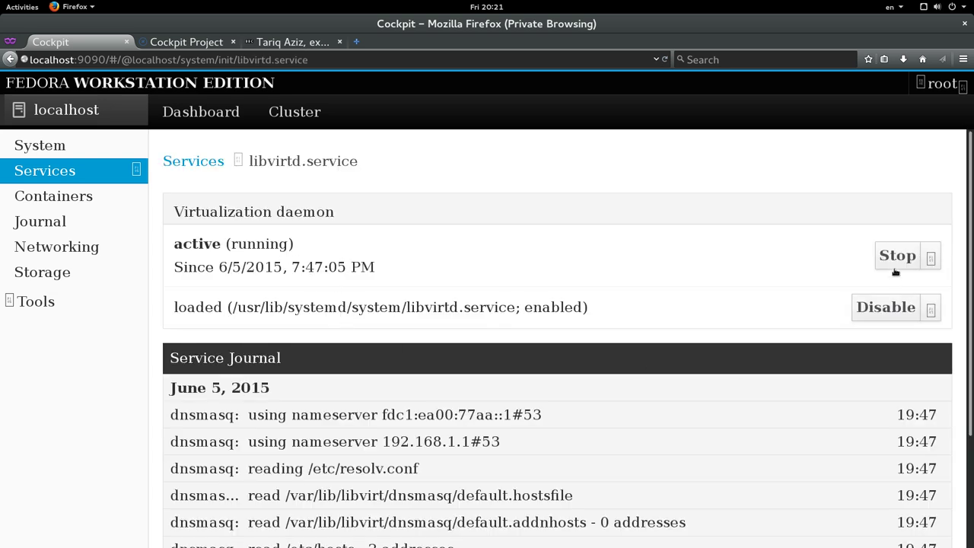
Restart the Virtualization daemon service and look through its service journal.
{"action": "left_click", "coordinate": [932, 257]}
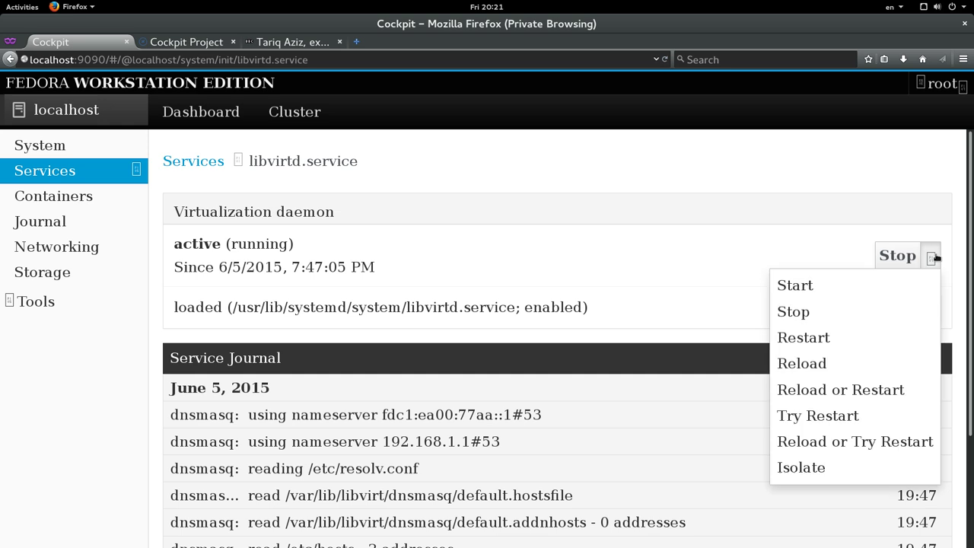
{"action": "left_click", "coordinate": [893, 331]}
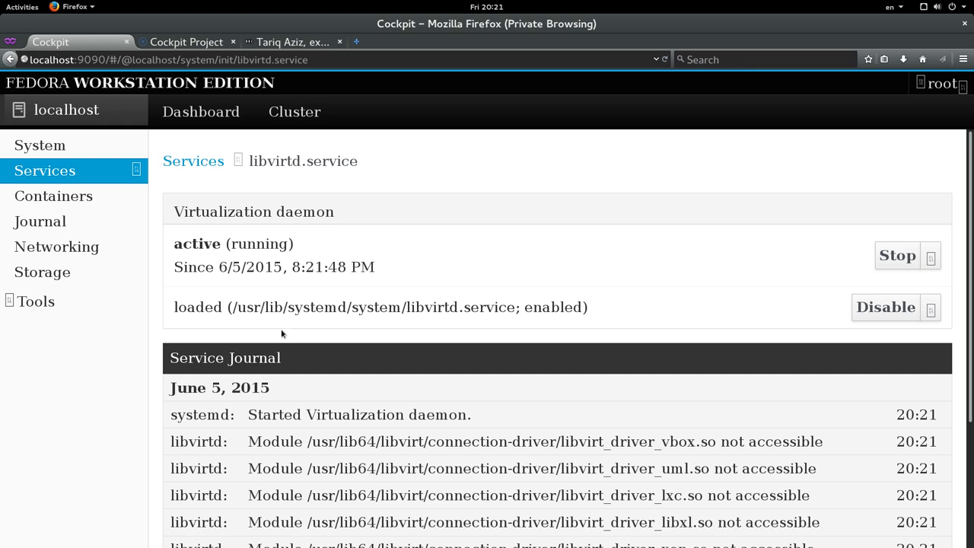
{"action": "scroll", "coordinate": [282, 333], "scroll_direction": "down", "scroll_amount": 3}
{"action": "scroll", "coordinate": [393, 411], "scroll_direction": "up", "scroll_amount": 3}
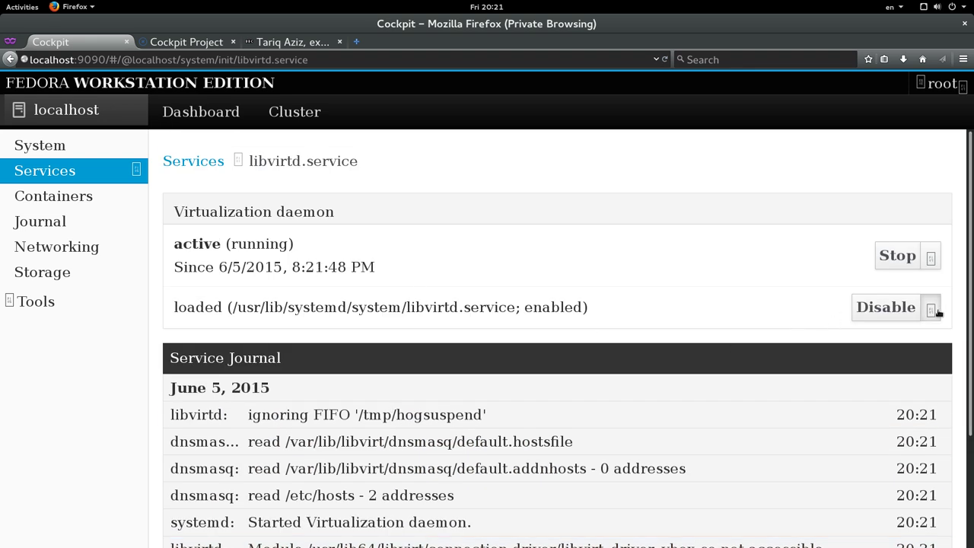
View the enable, disable and mask options for libvirtd.service without applying any, and read through its journal.
{"action": "left_click", "coordinate": [930, 309]}
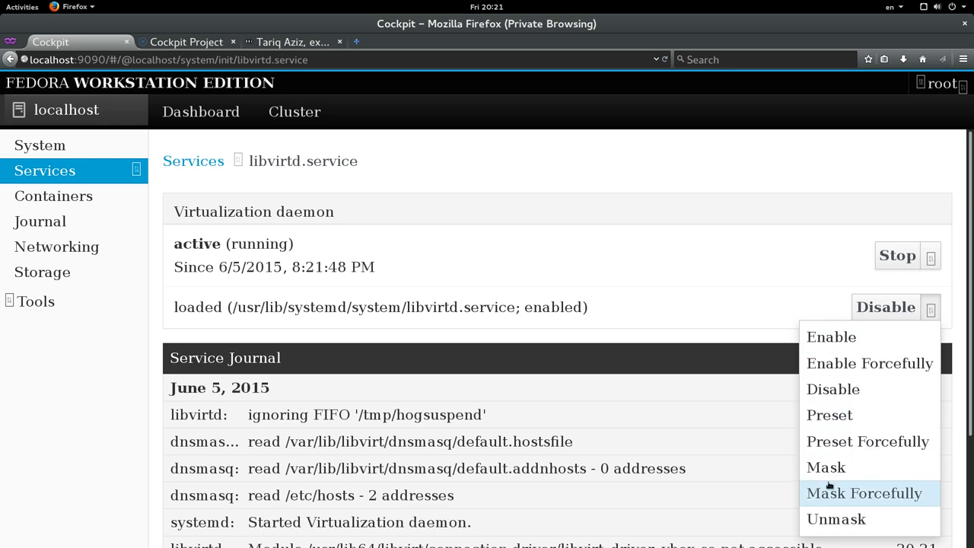
{"action": "left_click", "coordinate": [683, 292]}
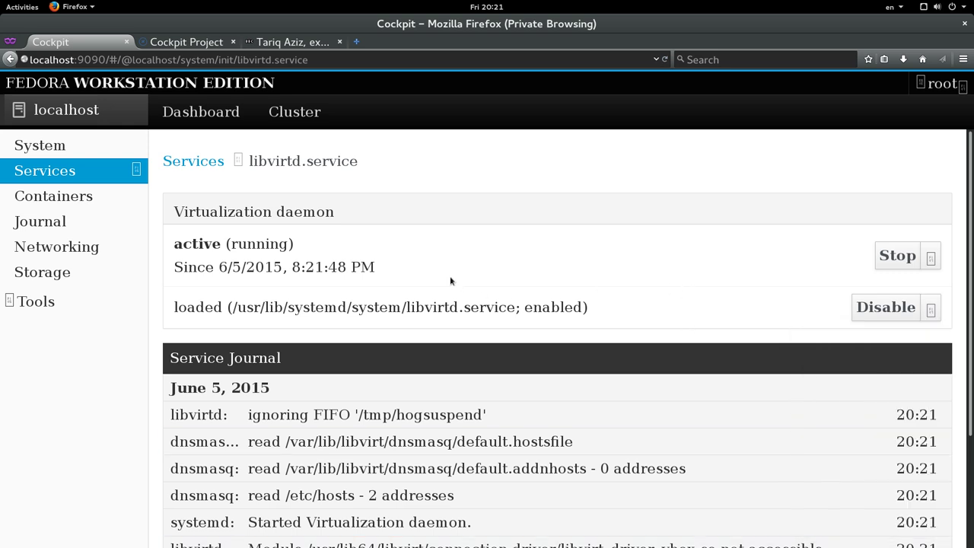
{"action": "scroll", "coordinate": [411, 254], "scroll_direction": "down", "scroll_amount": 3}
{"action": "scroll", "coordinate": [410, 253], "scroll_direction": "up", "scroll_amount": 3}
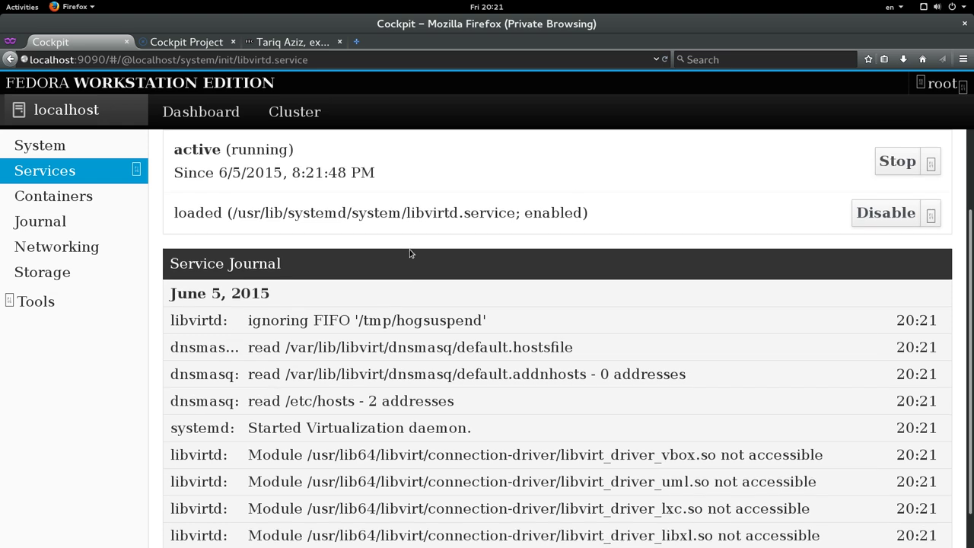
{"action": "scroll", "coordinate": [306, 276], "scroll_direction": "down", "scroll_amount": 3}
{"action": "scroll", "coordinate": [309, 274], "scroll_direction": "up", "scroll_amount": 3}
Start Docker for the Containers page and view the details of the stopped Spotify container.
{"action": "left_click", "coordinate": [119, 203]}
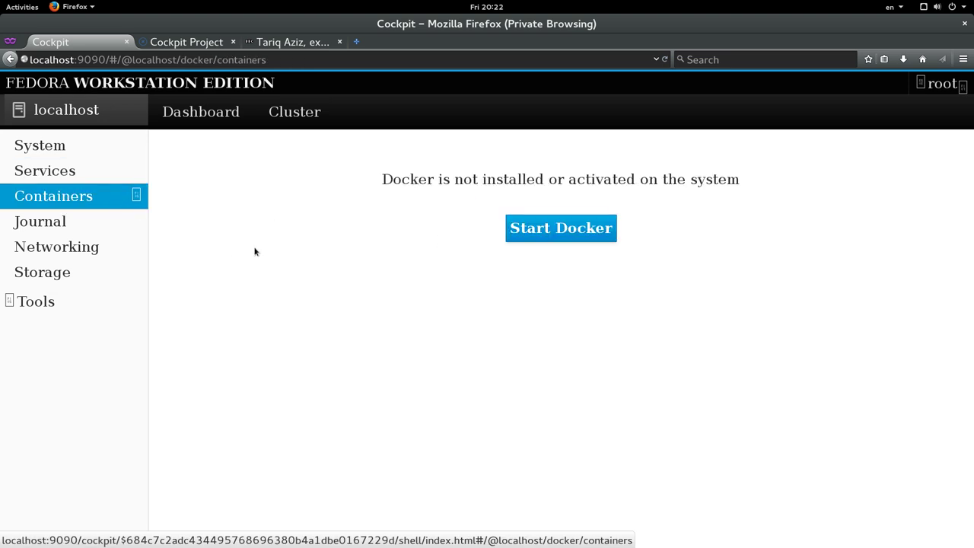
{"action": "left_click", "coordinate": [560, 227]}
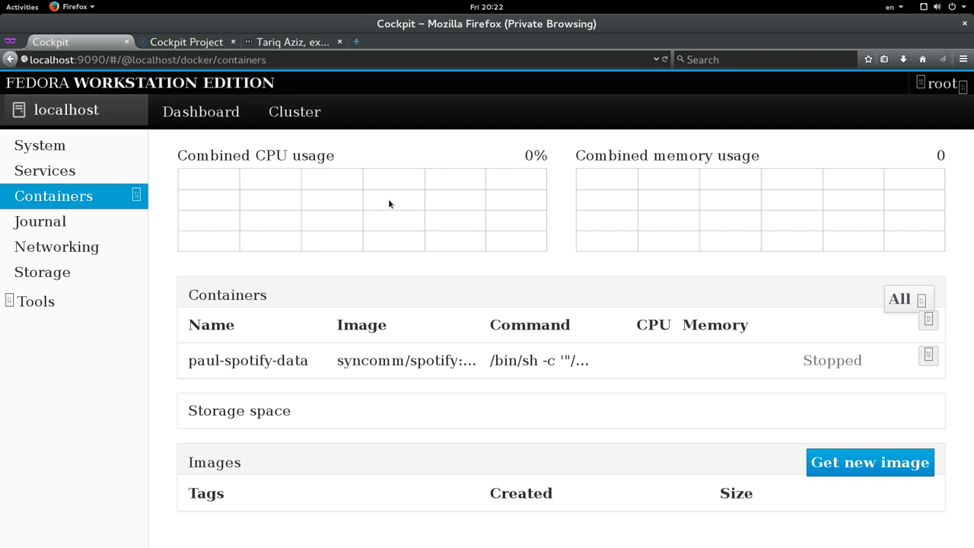
{"action": "left_click", "coordinate": [332, 362]}
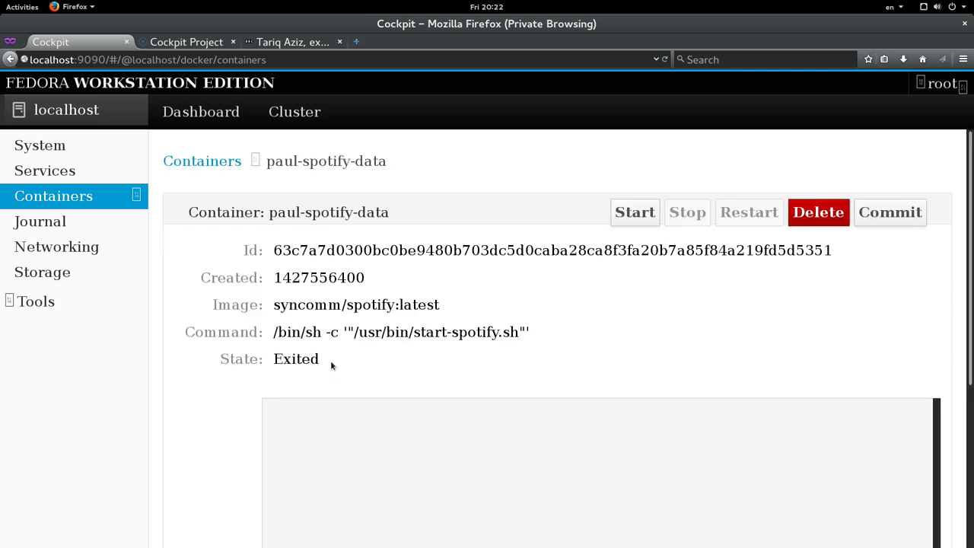
{"action": "scroll", "coordinate": [499, 300], "scroll_direction": "down", "scroll_amount": 3}
{"action": "scroll", "coordinate": [500, 301], "scroll_direction": "up", "scroll_amount": 3}
View the Spotify container's Commit Image form, cancel it, and delete the container.
{"action": "left_click", "coordinate": [869, 215]}
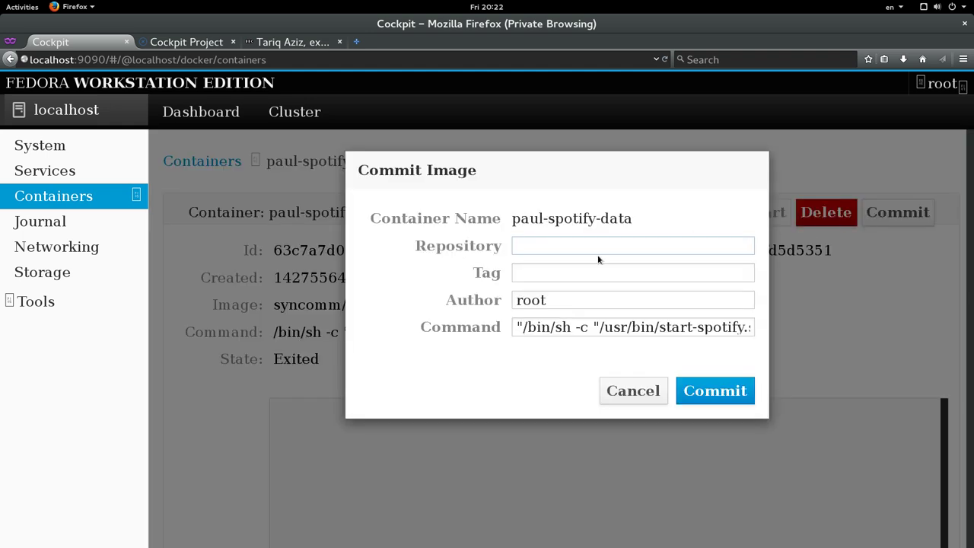
{"action": "left_click", "coordinate": [619, 398]}
{"action": "left_click", "coordinate": [819, 217]}
{"action": "left_click", "coordinate": [720, 279]}
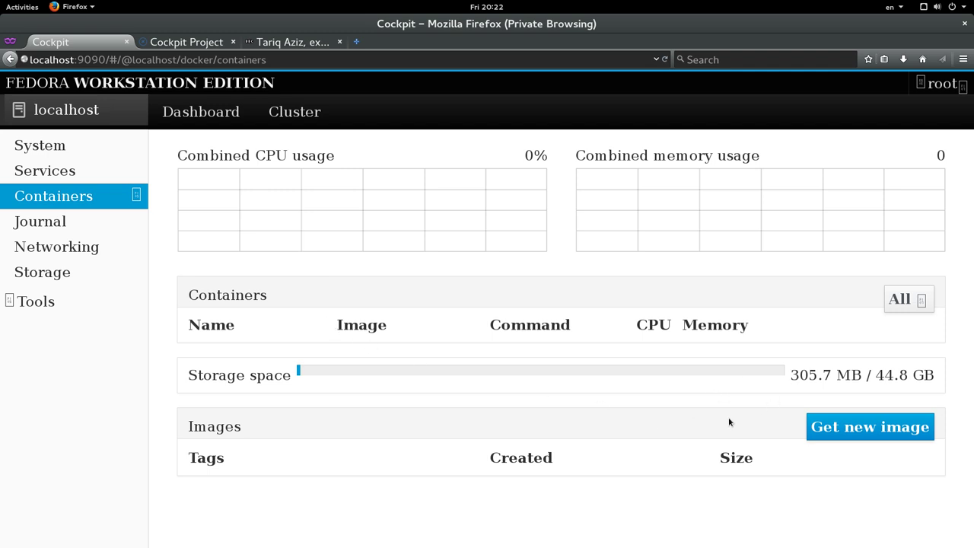
Search for new container images matching "fedora", browse the list, and cancel without downloading.
{"action": "left_click", "coordinate": [842, 431]}
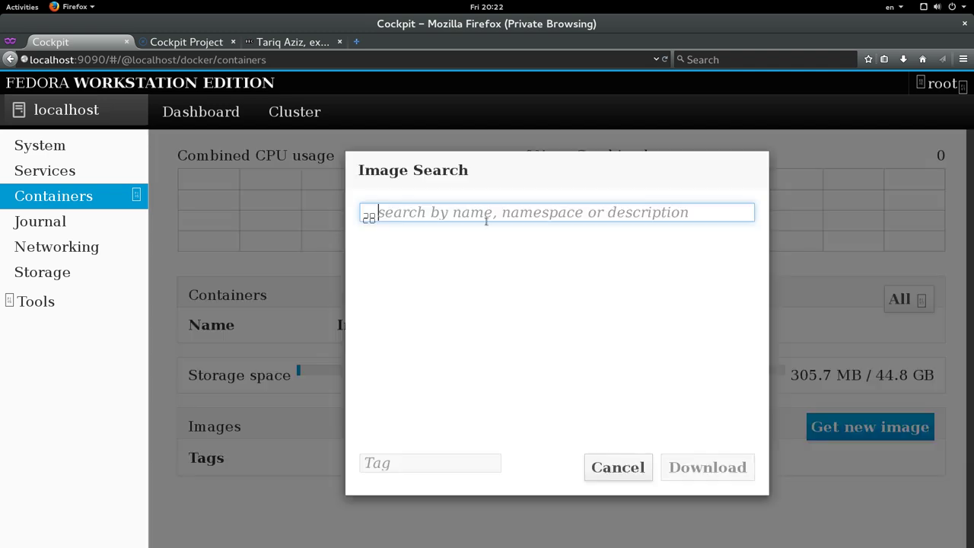
{"action": "type", "text": "fedora"}
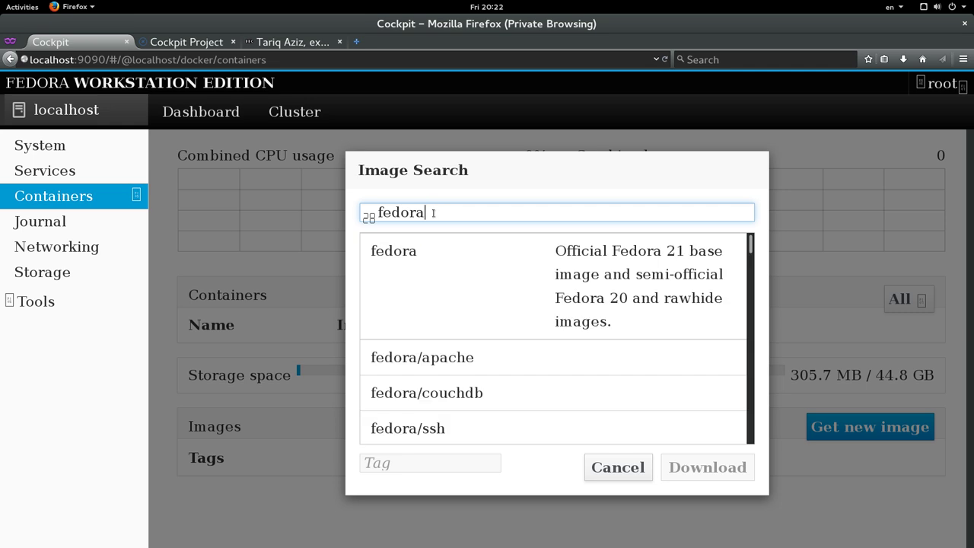
{"action": "scroll", "coordinate": [484, 290], "scroll_direction": "down", "scroll_amount": 5}
{"action": "scroll", "coordinate": [487, 291], "scroll_direction": "down", "scroll_amount": 15}
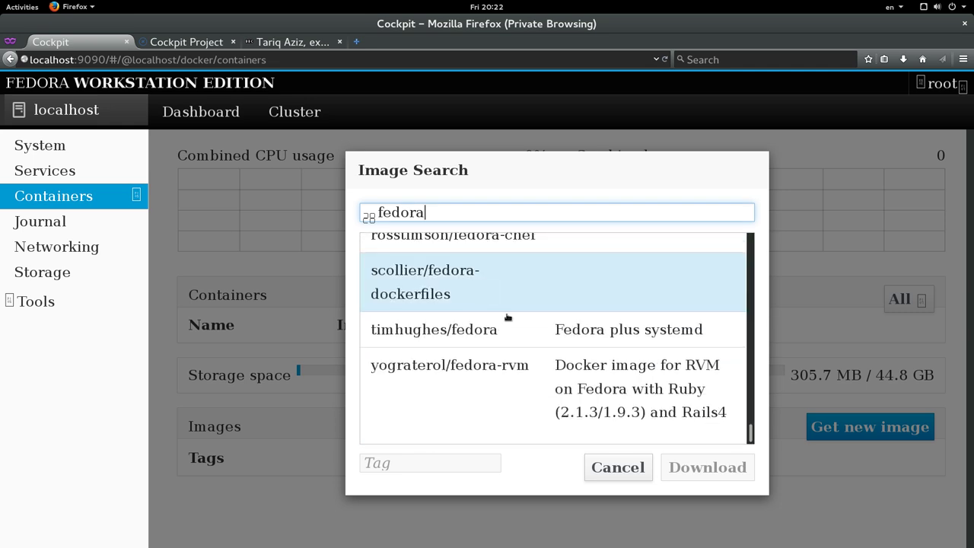
{"action": "left_click", "coordinate": [610, 477]}
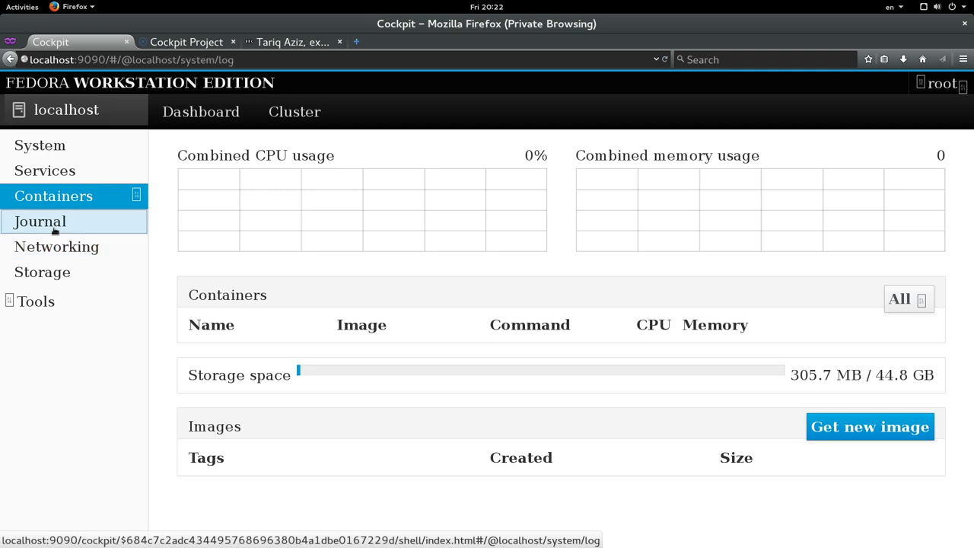
Read the error entries in the system journal, inspect the full details of a systemd device error, and return to the list.
{"action": "left_click", "coordinate": [25, 226]}
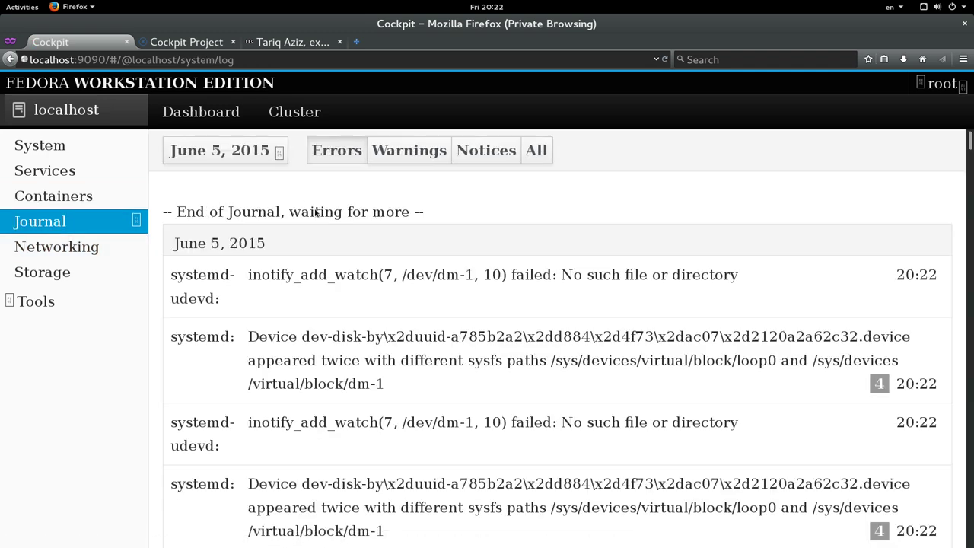
{"action": "scroll", "coordinate": [352, 346], "scroll_direction": "down", "scroll_amount": 10}
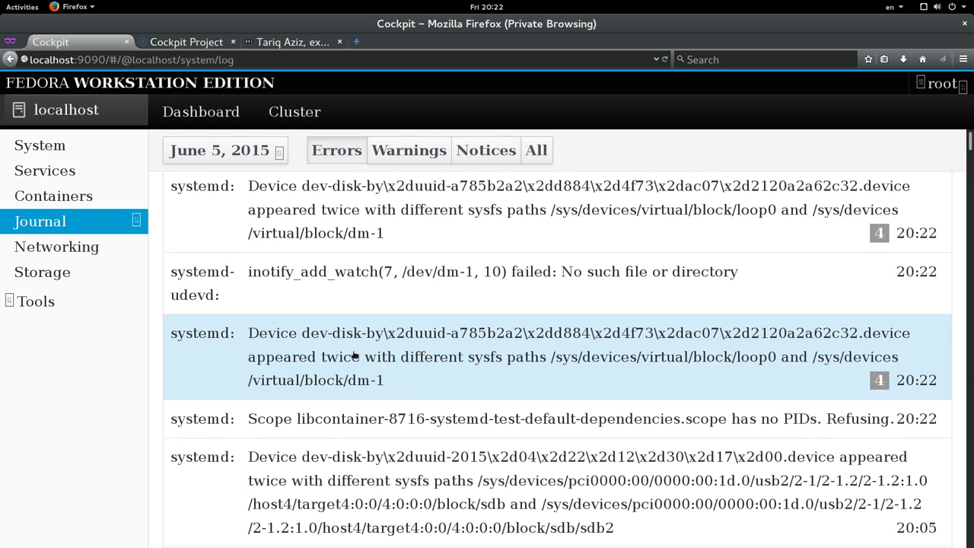
{"action": "scroll", "coordinate": [354, 355], "scroll_direction": "down", "scroll_amount": 5}
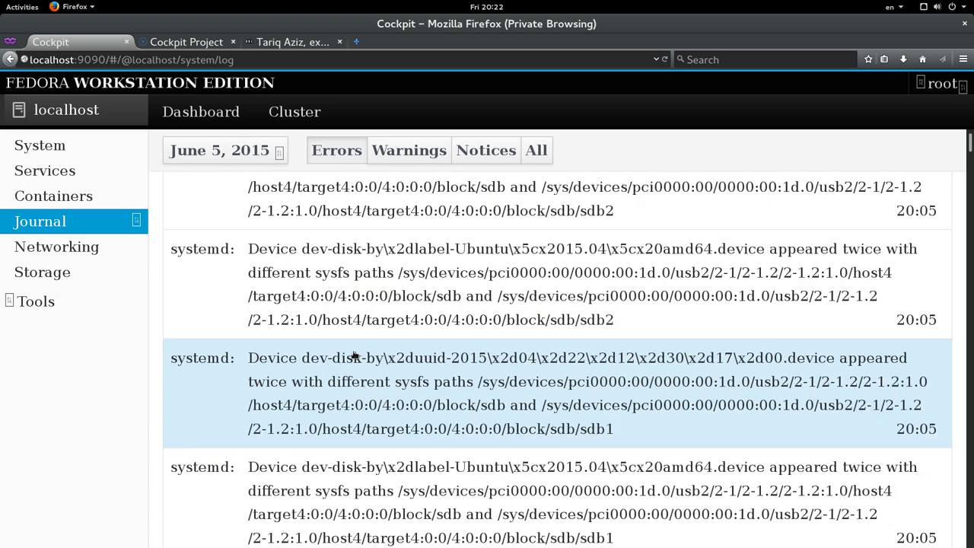
{"action": "left_click", "coordinate": [364, 290]}
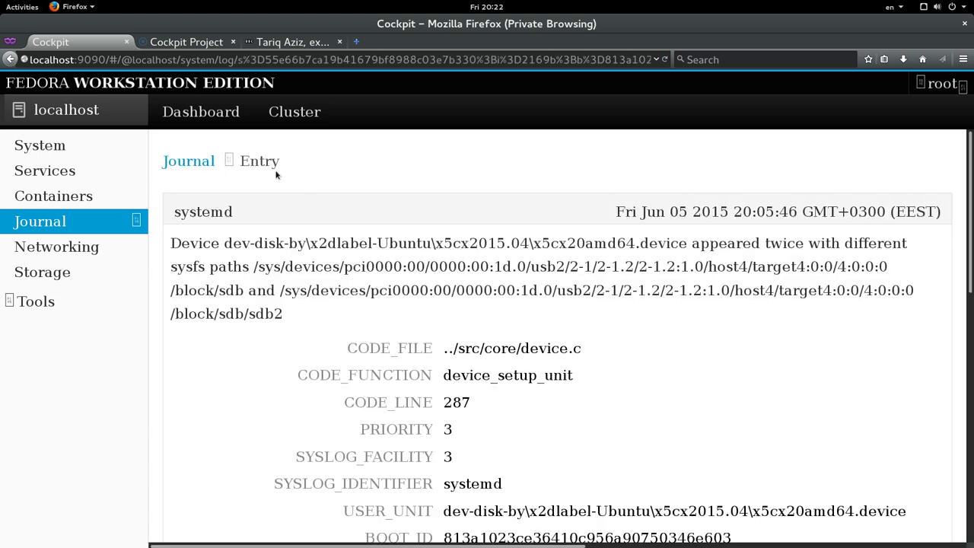
{"action": "scroll", "coordinate": [363, 348], "scroll_direction": "down", "scroll_amount": 12}
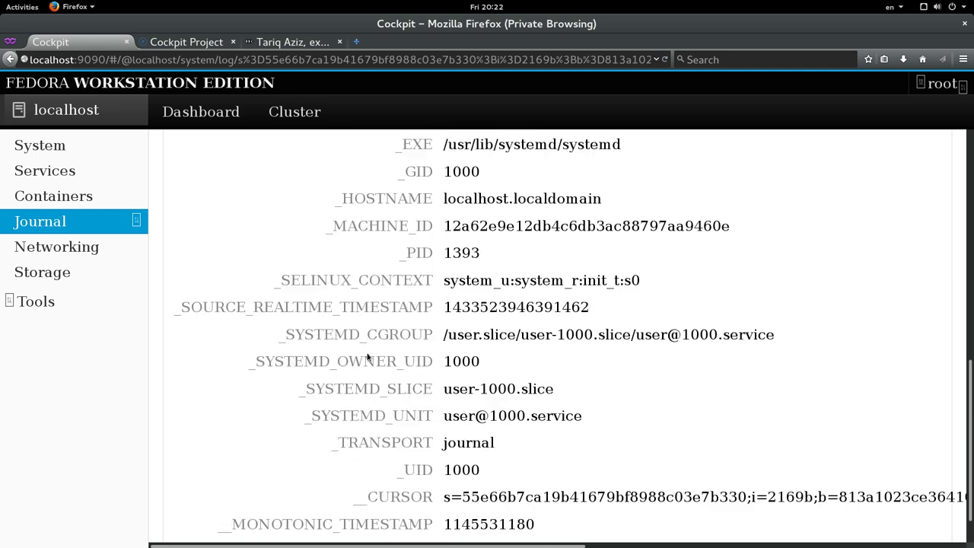
{"action": "scroll", "coordinate": [368, 353], "scroll_direction": "up", "scroll_amount": 8}
{"action": "scroll", "coordinate": [367, 353], "scroll_direction": "up", "scroll_amount": 5}
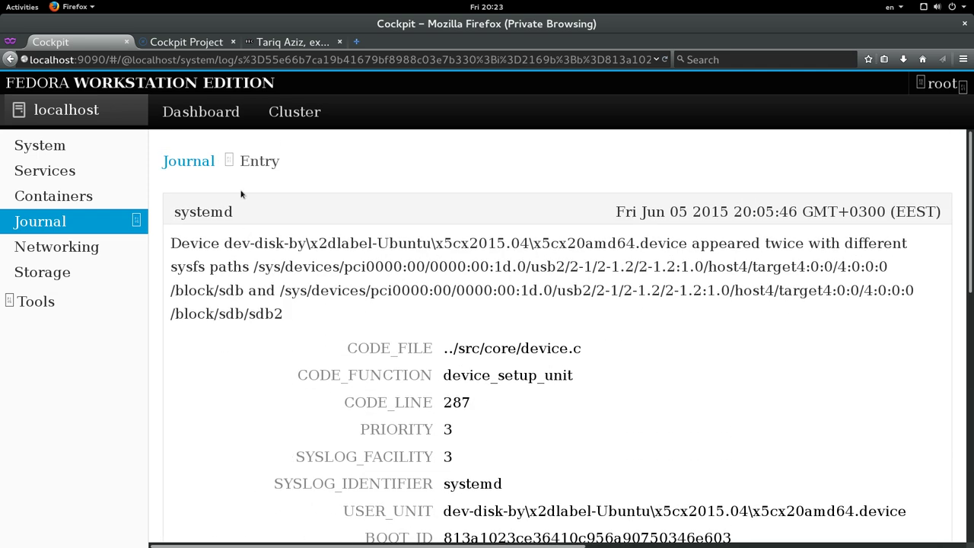
{"action": "left_click", "coordinate": [218, 167]}
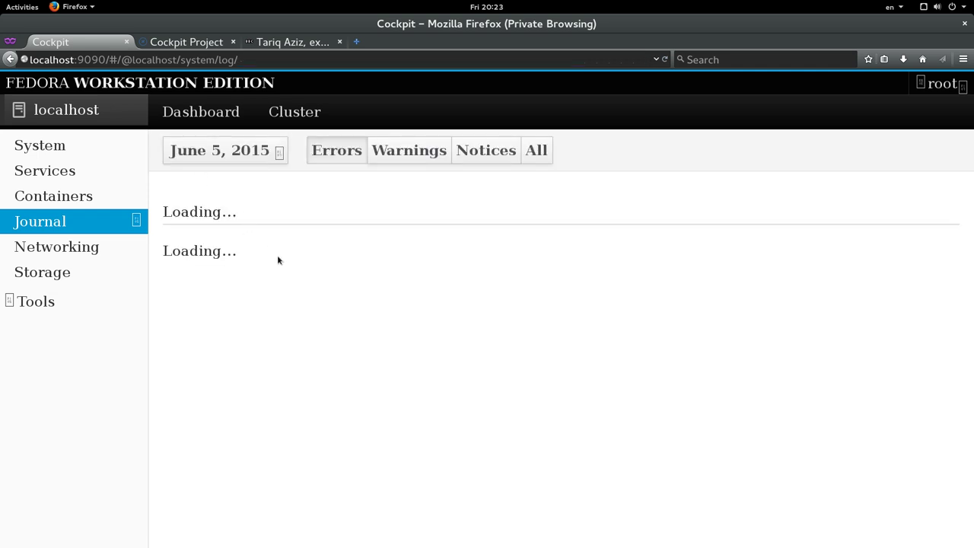
Filter the journal to show warnings and read through the listed entries.
{"action": "left_click", "coordinate": [357, 150]}
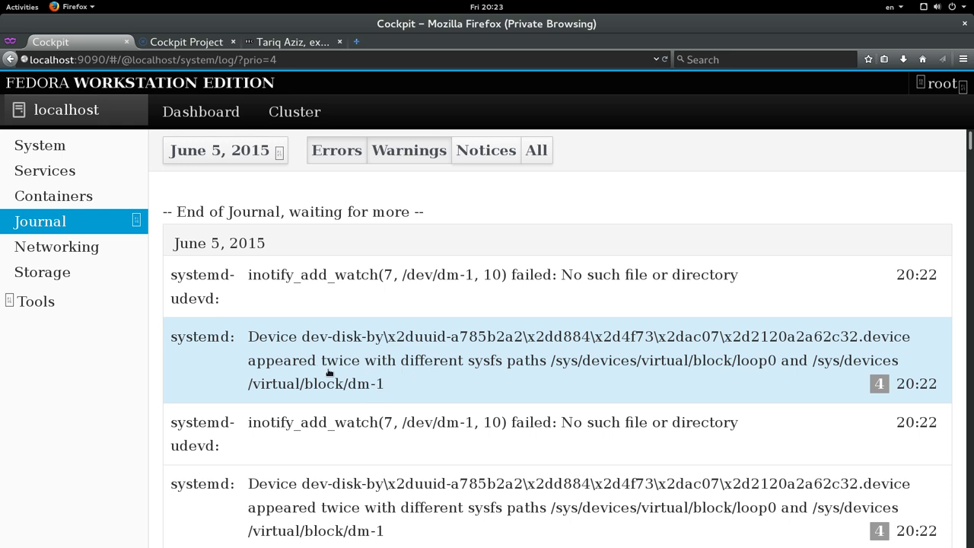
{"action": "scroll", "coordinate": [386, 409], "scroll_direction": "down", "scroll_amount": 3}
{"action": "scroll", "coordinate": [386, 408], "scroll_direction": "down", "scroll_amount": 12}
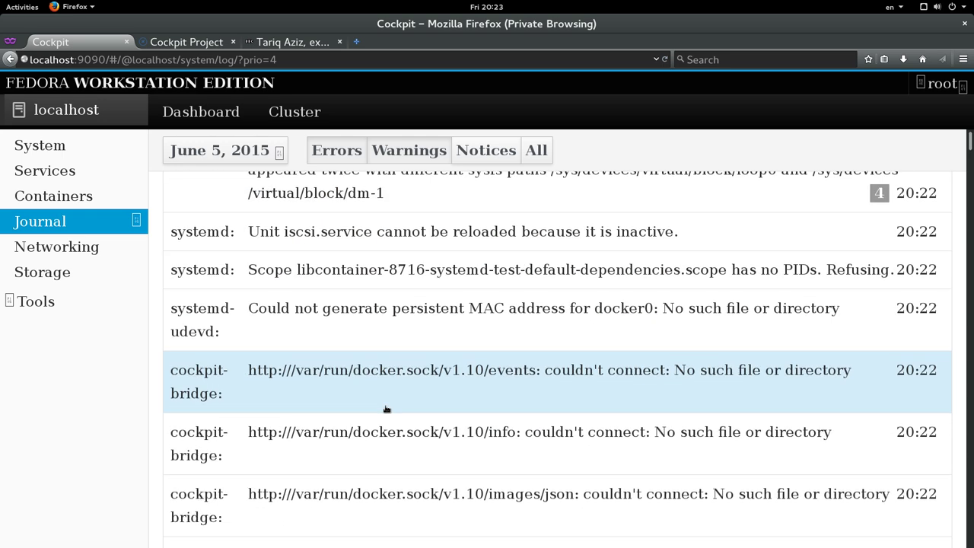
{"action": "scroll", "coordinate": [385, 407], "scroll_direction": "down", "scroll_amount": 10}
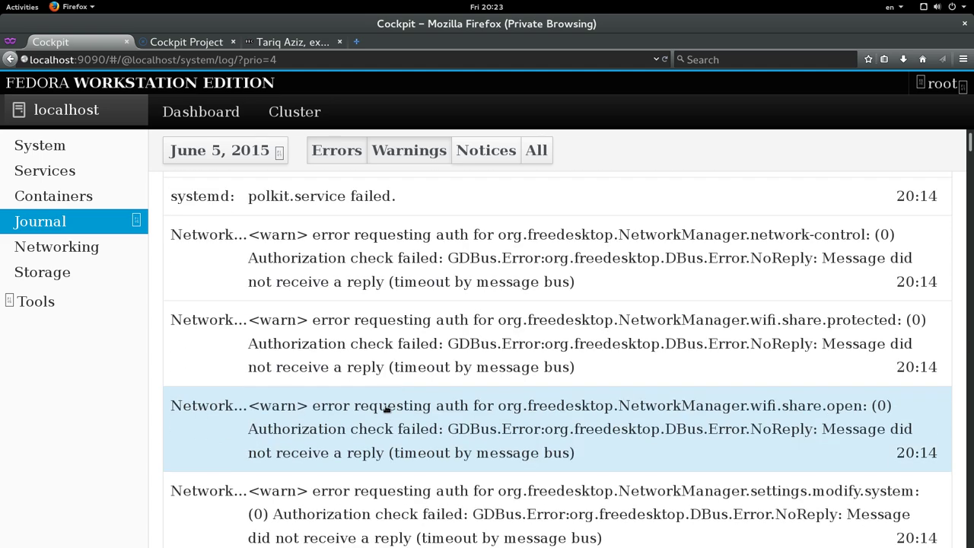
{"action": "scroll", "coordinate": [386, 409], "scroll_direction": "down", "scroll_amount": 2}
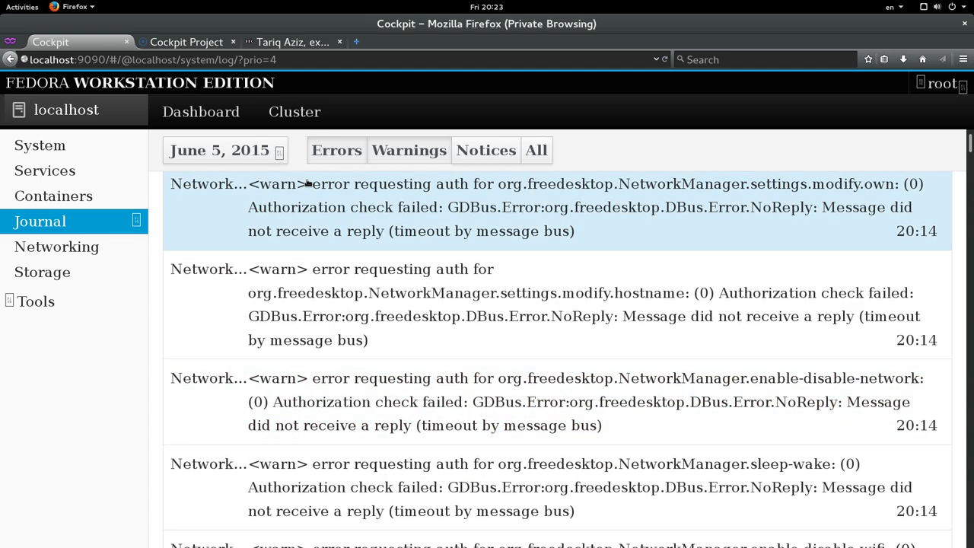
Extend the journal filter to notices and read through the entries.
{"action": "left_click", "coordinate": [462, 150]}
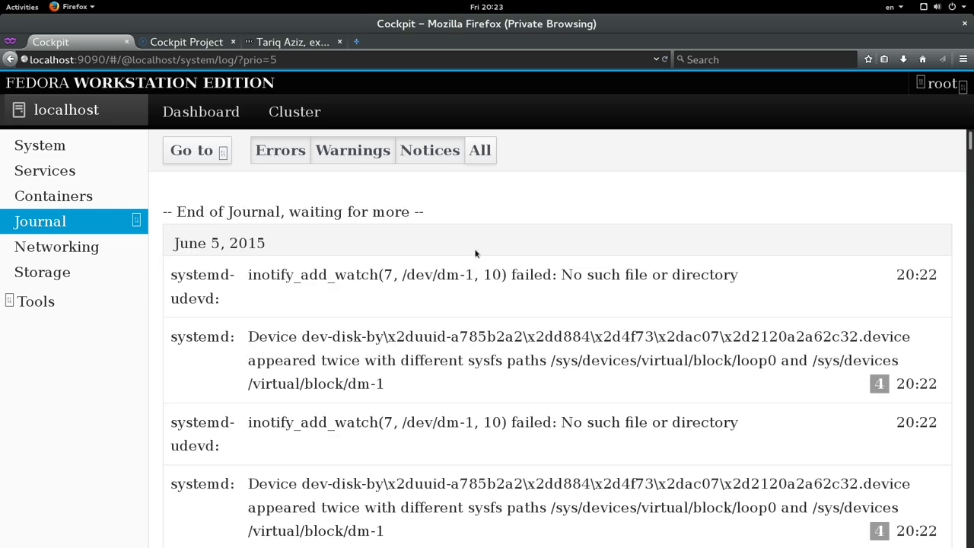
{"action": "scroll", "coordinate": [476, 249], "scroll_direction": "down", "scroll_amount": 5}
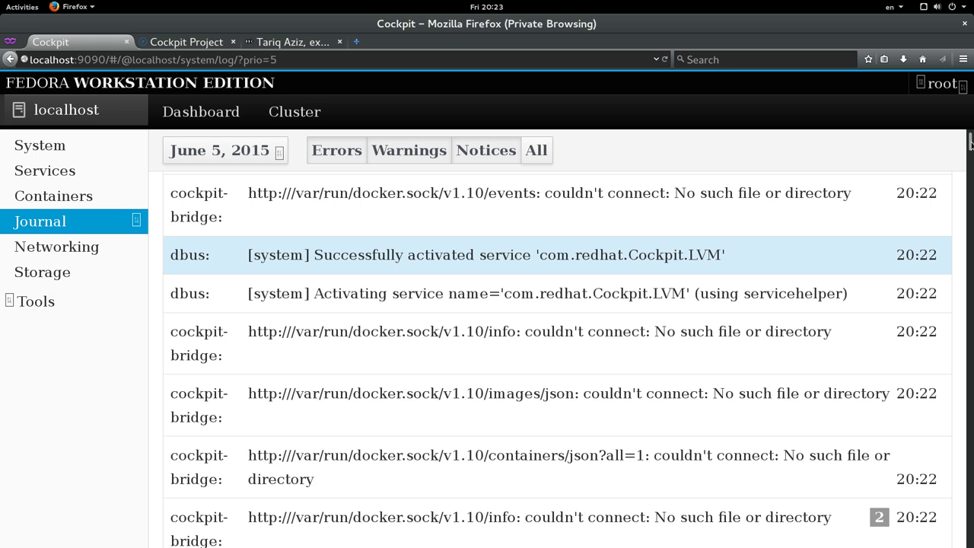
{"action": "scroll", "coordinate": [456, 175], "scroll_direction": "down", "scroll_amount": 5}
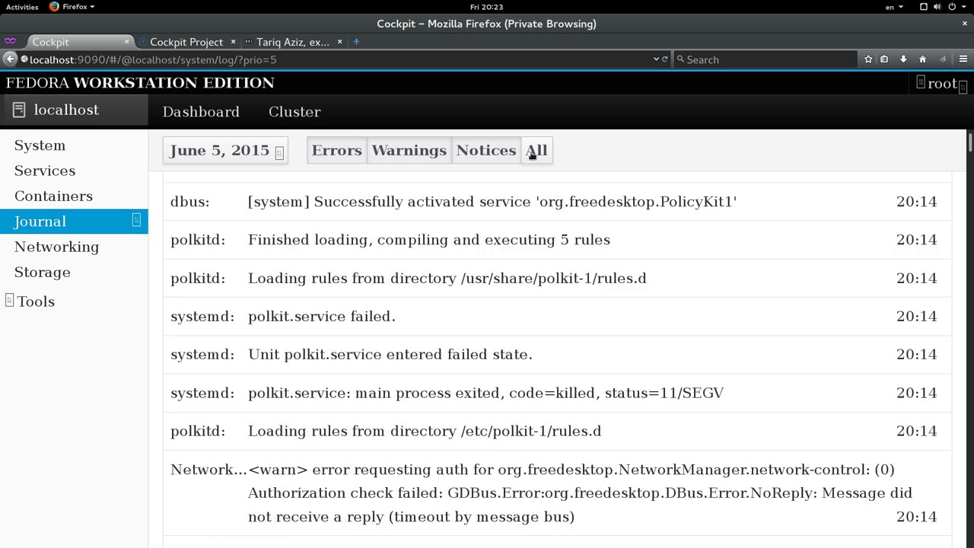
Switch the journal filter to warnings and back out to all entries, and limit the time range to the current boot.
{"action": "left_click", "coordinate": [388, 153]}
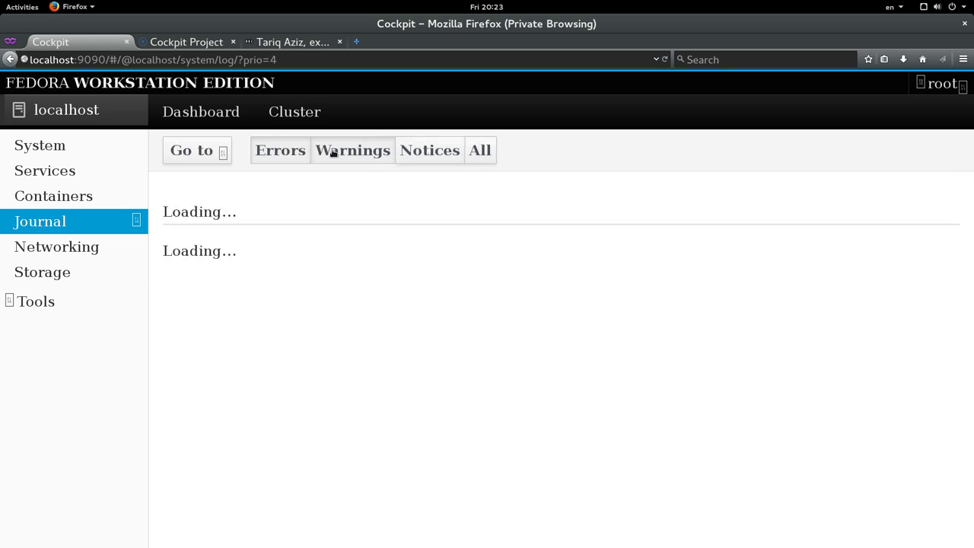
{"action": "left_click", "coordinate": [485, 150]}
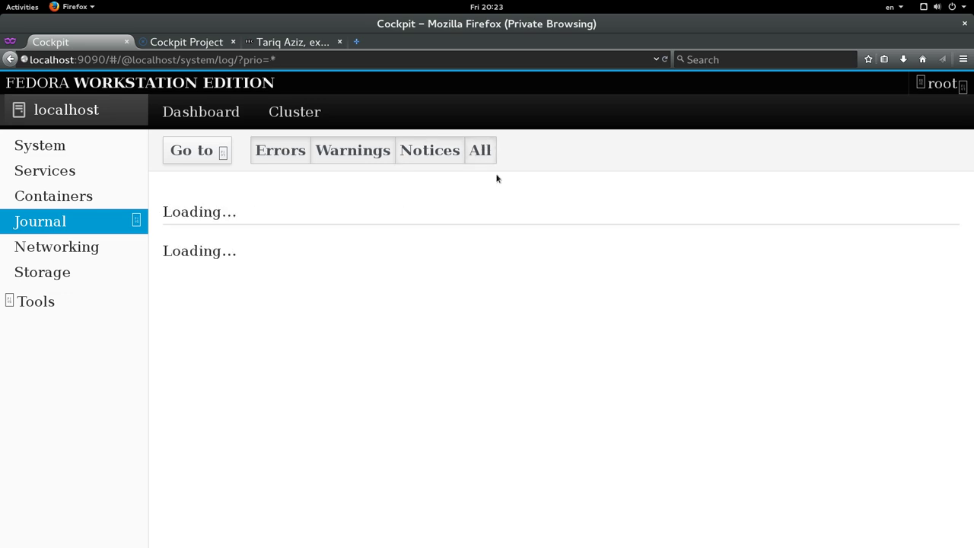
{"action": "left_click", "coordinate": [181, 150]}
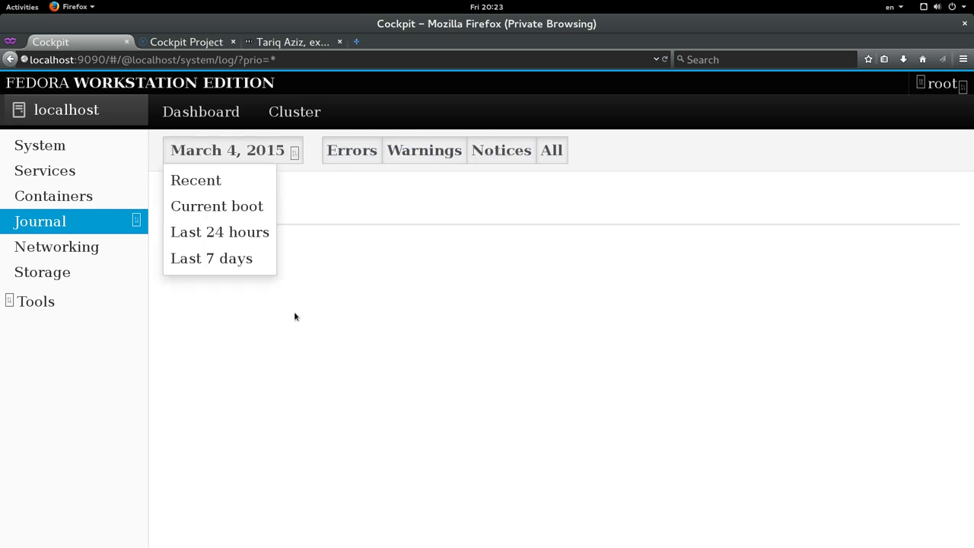
{"action": "left_click", "coordinate": [222, 206]}
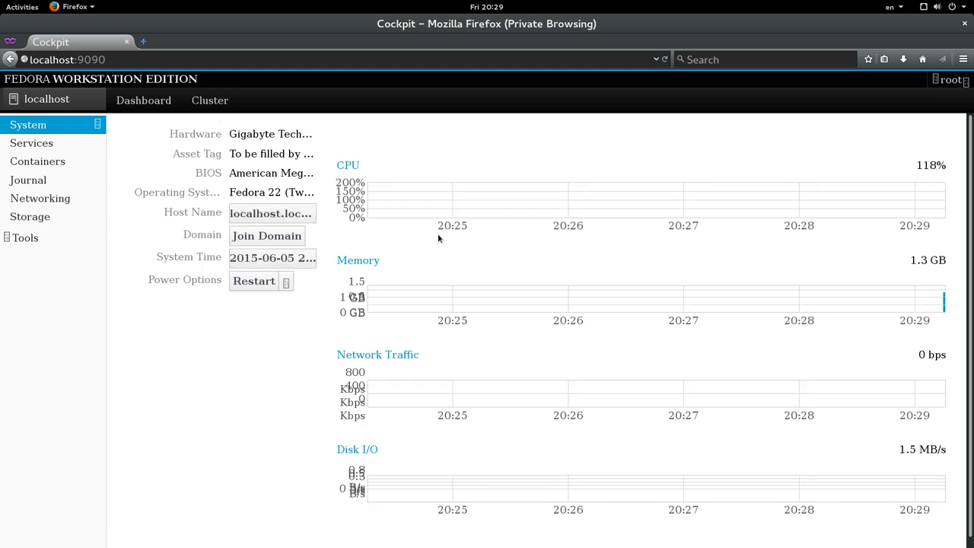
Browse the Services page's sockets, paths, timers and targets lists.
{"action": "scroll", "coordinate": [438, 238], "scroll_direction": "down", "scroll_amount": 1}
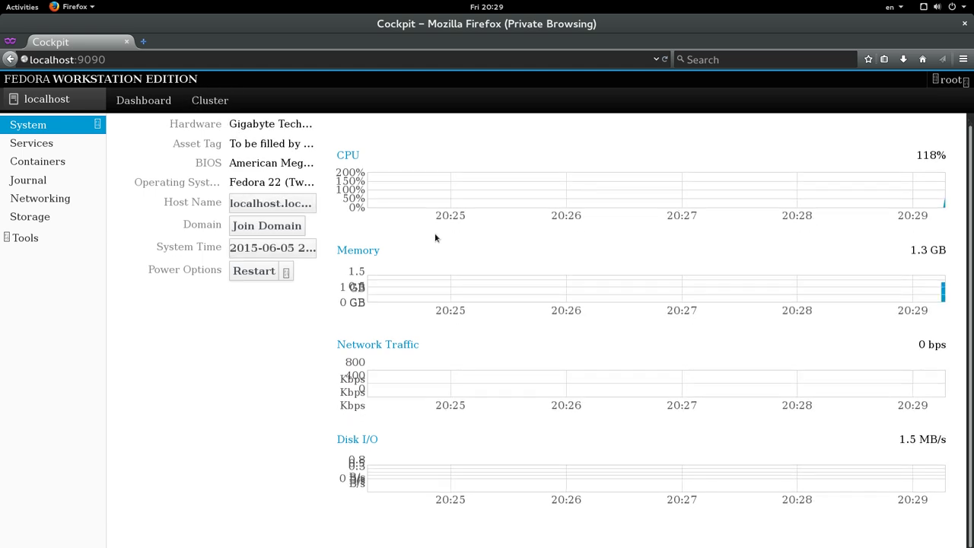
{"action": "left_click", "coordinate": [39, 144]}
{"action": "left_click", "coordinate": [302, 129]}
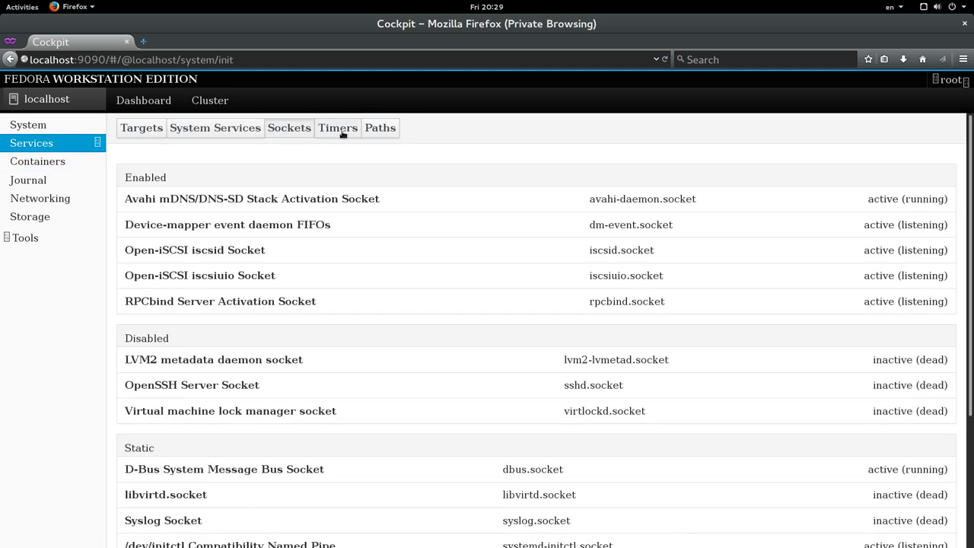
{"action": "scroll", "coordinate": [388, 270], "scroll_direction": "down", "scroll_amount": 5}
{"action": "scroll", "coordinate": [387, 269], "scroll_direction": "up", "scroll_amount": 4}
{"action": "left_click", "coordinate": [367, 129]}
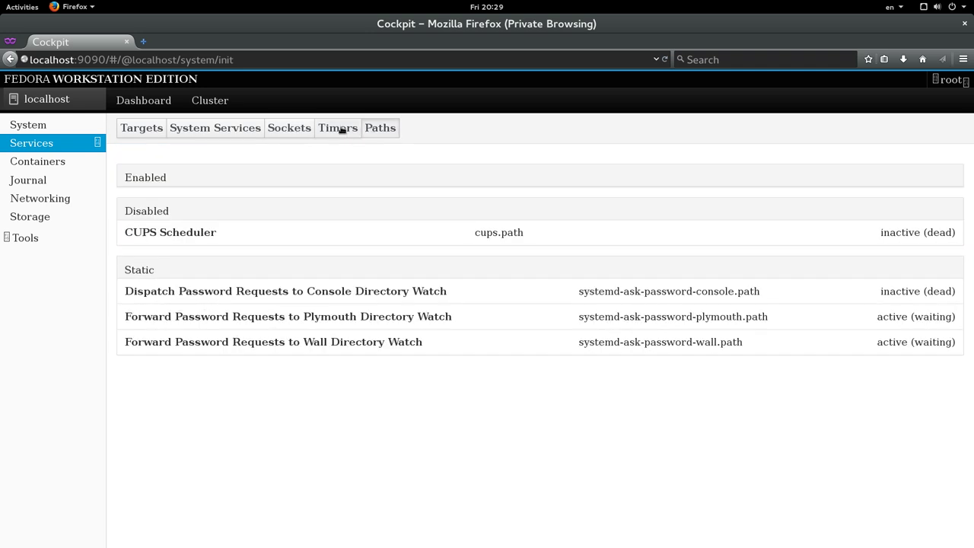
{"action": "left_click", "coordinate": [342, 130]}
{"action": "left_click", "coordinate": [124, 132]}
View the journal's time range options without choosing a different one.
{"action": "left_click", "coordinate": [44, 185]}
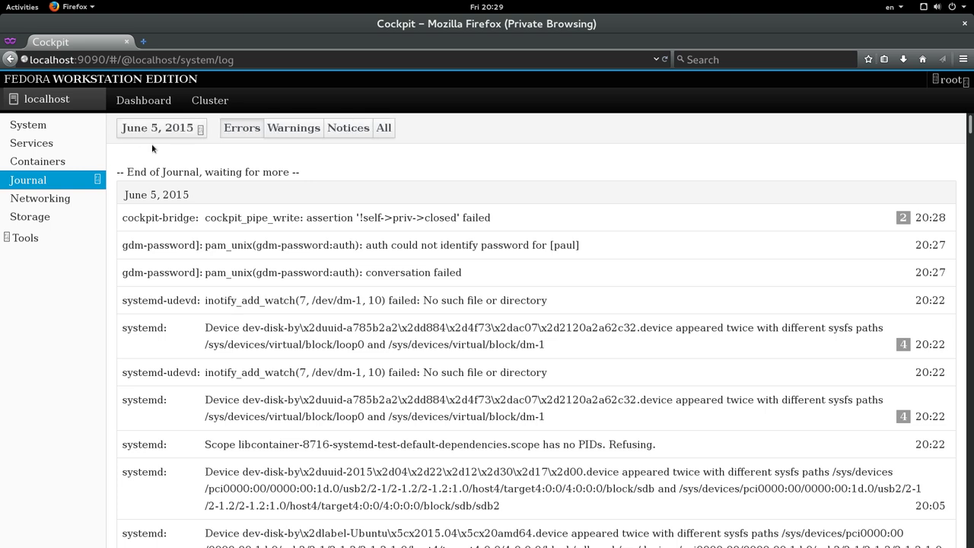
{"action": "left_click", "coordinate": [156, 131]}
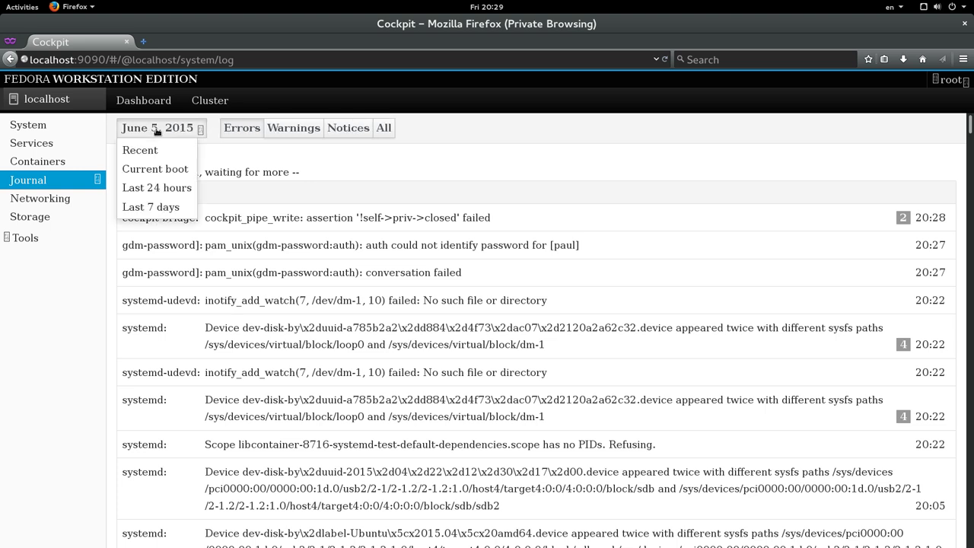
{"action": "left_click", "coordinate": [156, 131]}
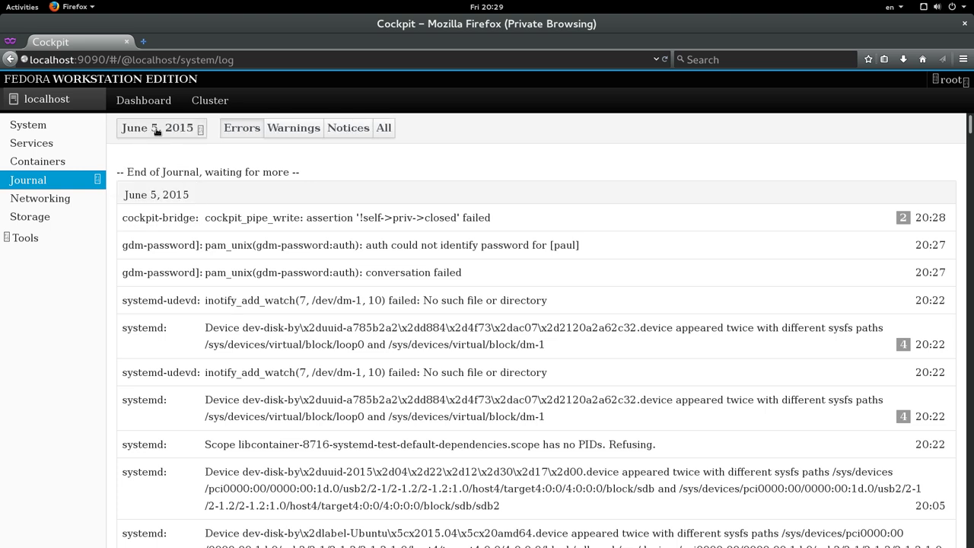
On the Networking page, select docker0, enp2s0 and virbr0 for a new bond, view its mode and link monitoring options, and cancel.
{"action": "left_click", "coordinate": [65, 198]}
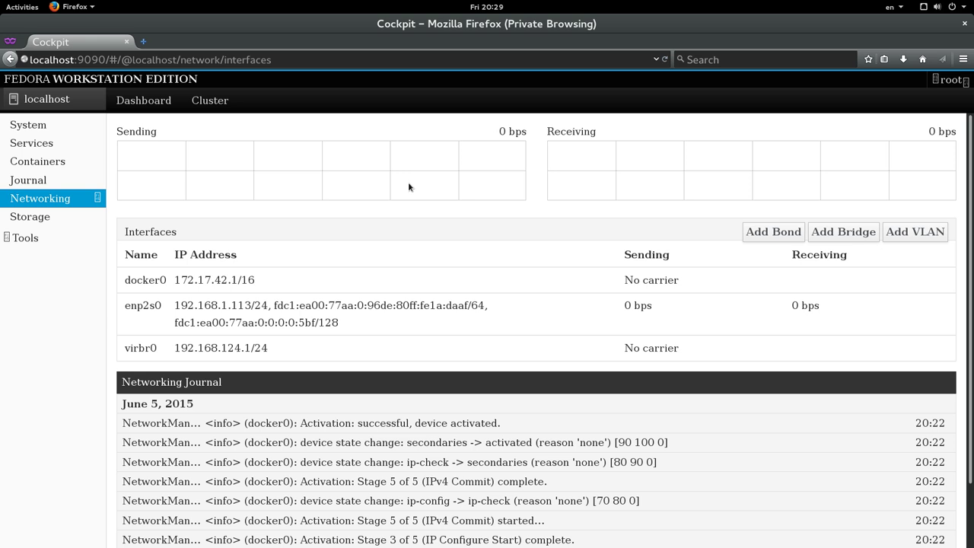
{"action": "left_click", "coordinate": [776, 236]}
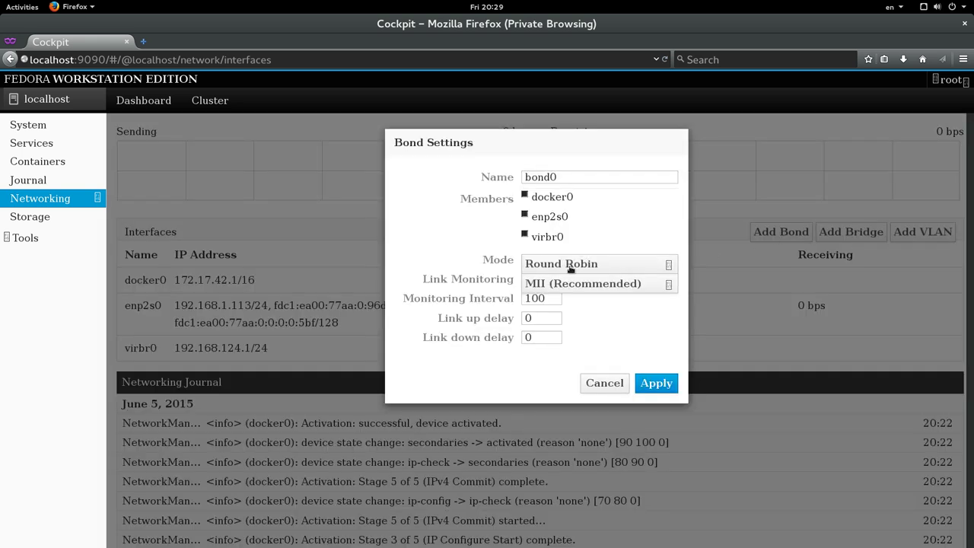
{"action": "left_click", "coordinate": [524, 195]}
{"action": "left_click", "coordinate": [667, 266]}
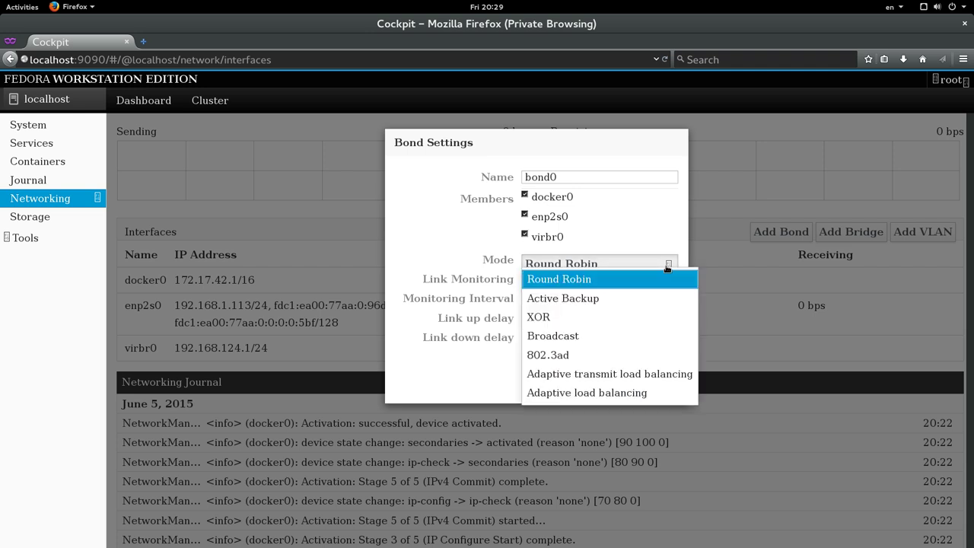
{"action": "left_click", "coordinate": [663, 242]}
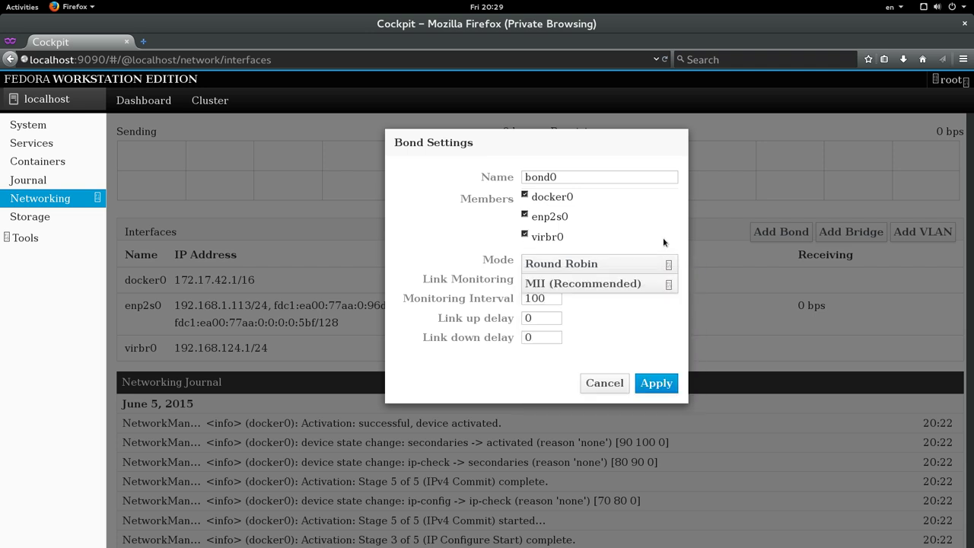
{"action": "left_click", "coordinate": [669, 283]}
{"action": "left_click", "coordinate": [674, 286]}
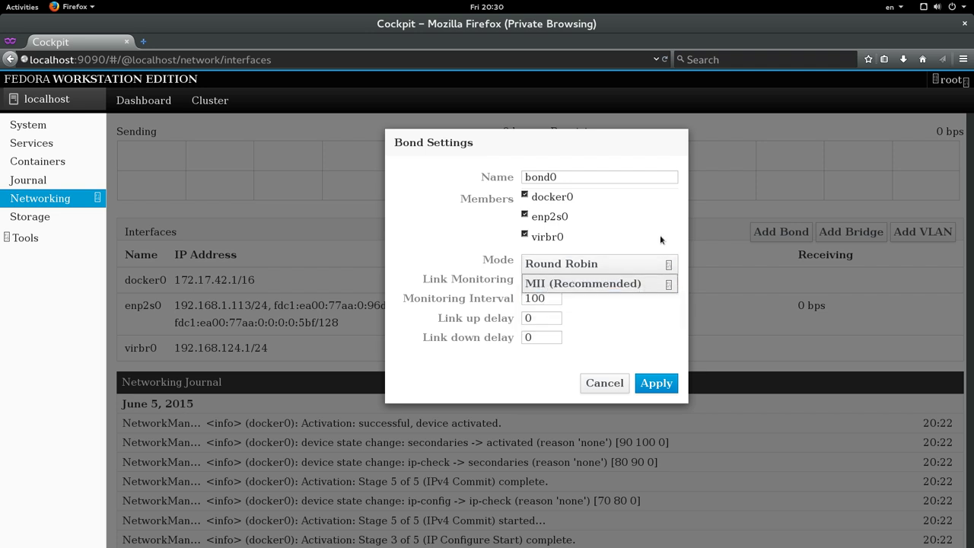
{"action": "left_click", "coordinate": [626, 382]}
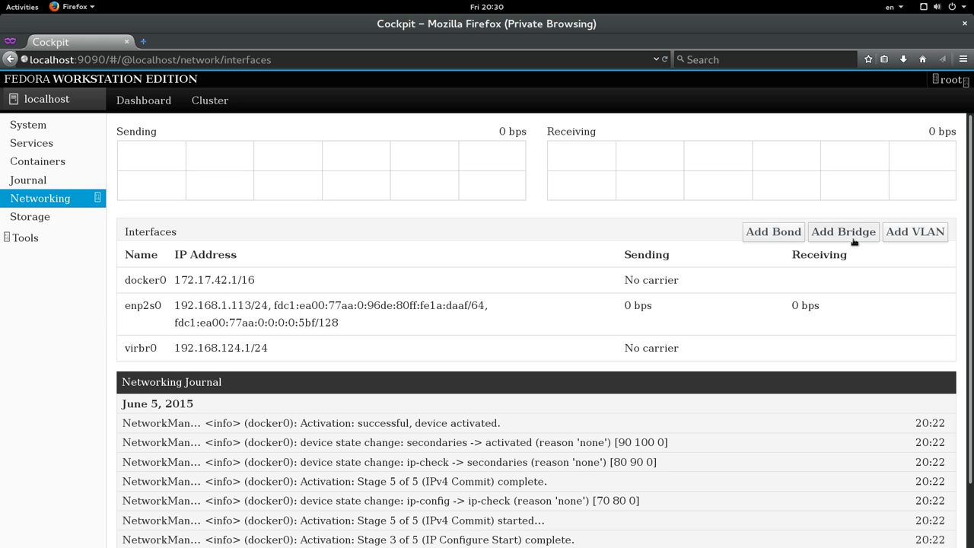
View the settings forms for a new bond and a new bridge, cancelling each without applying.
{"action": "left_click", "coordinate": [772, 232]}
{"action": "left_click", "coordinate": [604, 382]}
{"action": "left_click", "coordinate": [846, 231]}
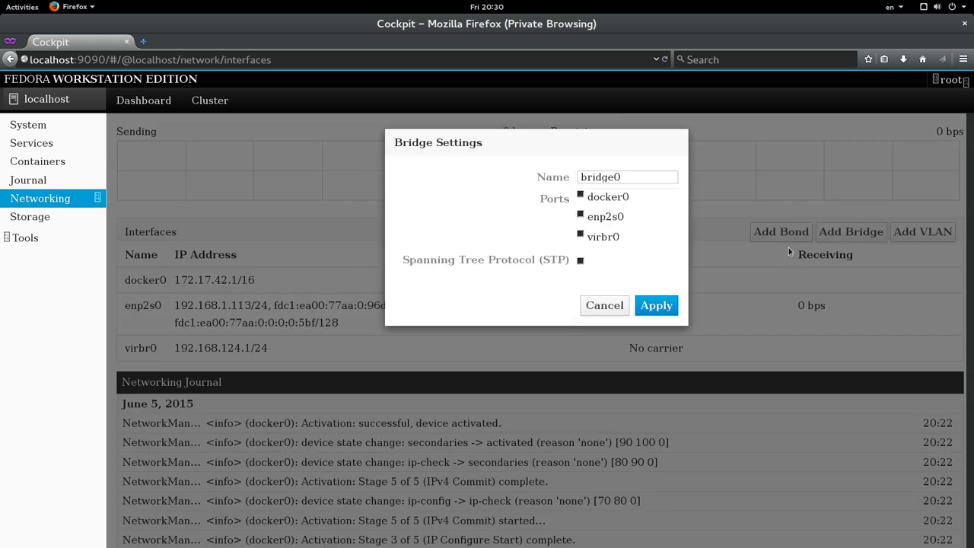
{"action": "left_click", "coordinate": [605, 307]}
Add a VLAN named docker0.1 with docker0 as its parent and VLAN Id 1.
{"action": "left_click", "coordinate": [922, 231]}
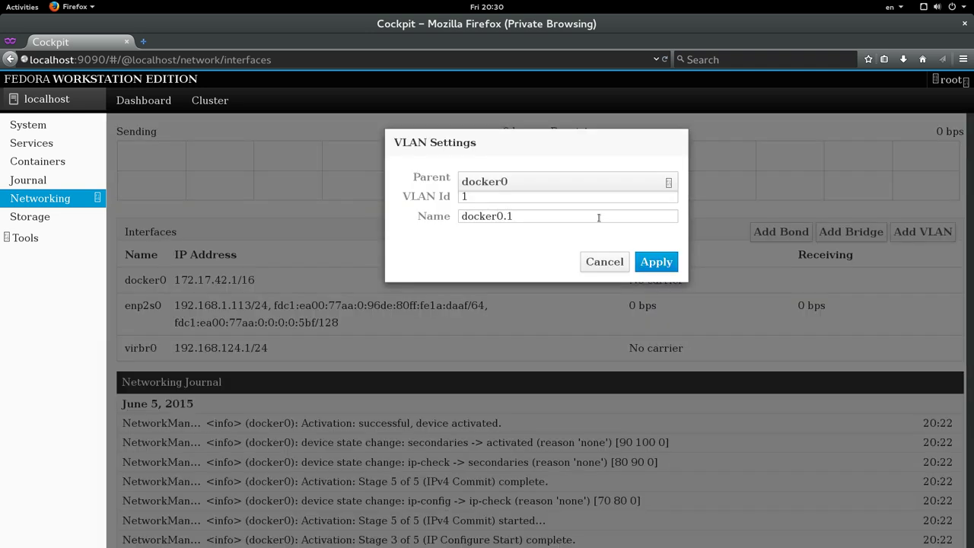
{"action": "left_click", "coordinate": [541, 188]}
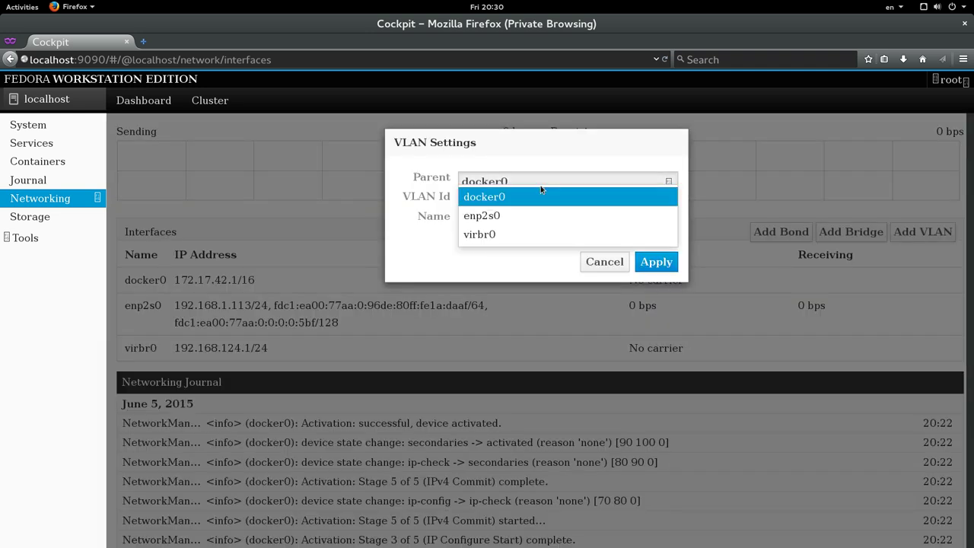
{"action": "left_click", "coordinate": [540, 192]}
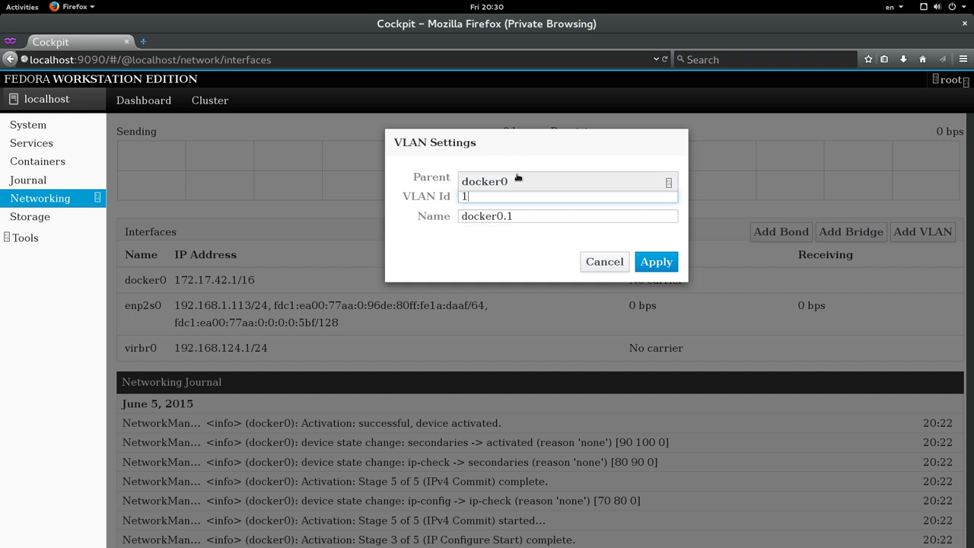
{"action": "left_click", "coordinate": [518, 181]}
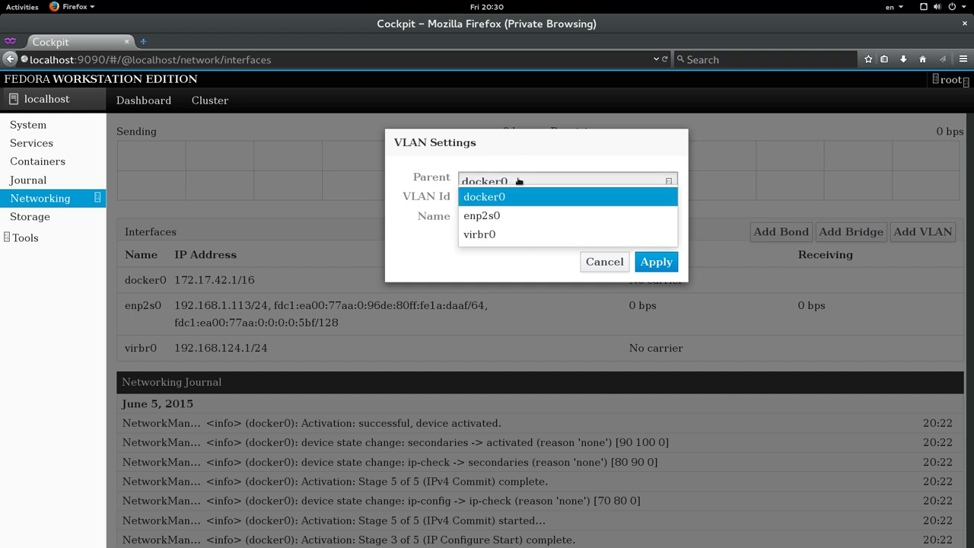
{"action": "left_click", "coordinate": [517, 181]}
{"action": "left_click", "coordinate": [655, 261]}
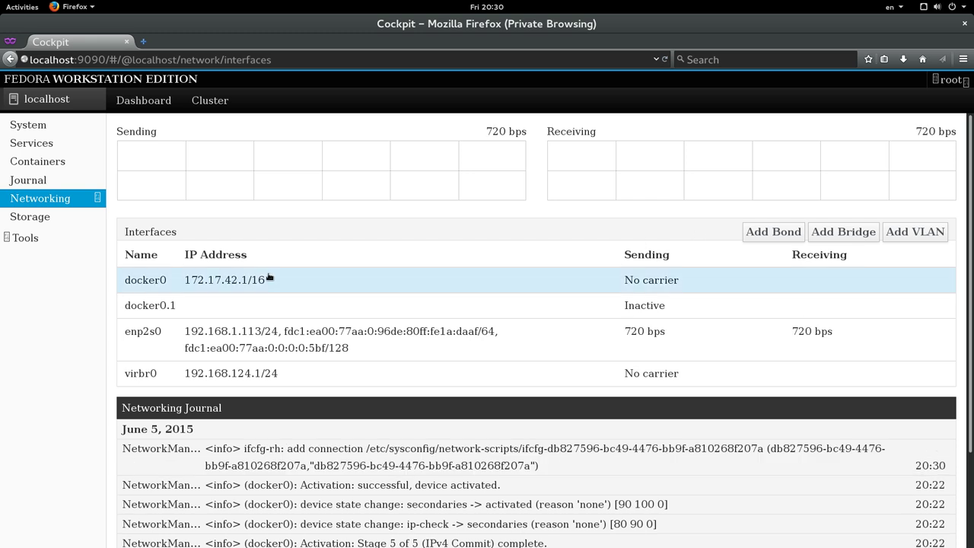
Set the docker0.1 VLAN to connect automatically, switch it on, and return to the interfaces overview.
{"action": "double_click", "coordinate": [168, 305]}
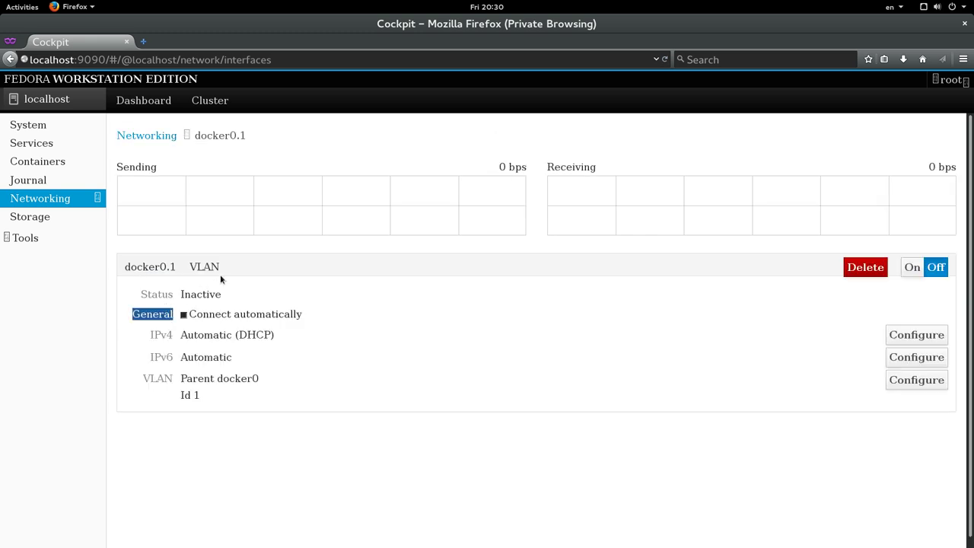
{"action": "left_click", "coordinate": [299, 307]}
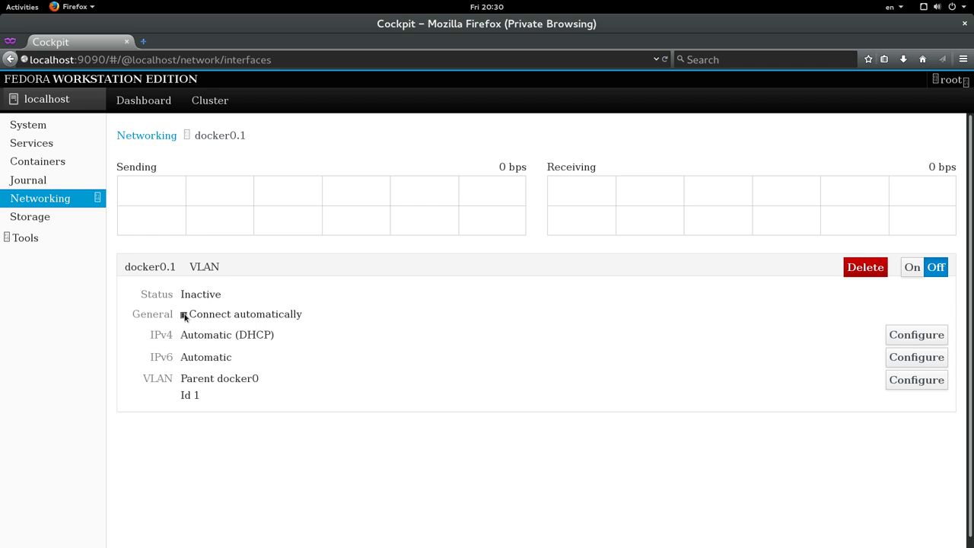
{"action": "left_click", "coordinate": [927, 269]}
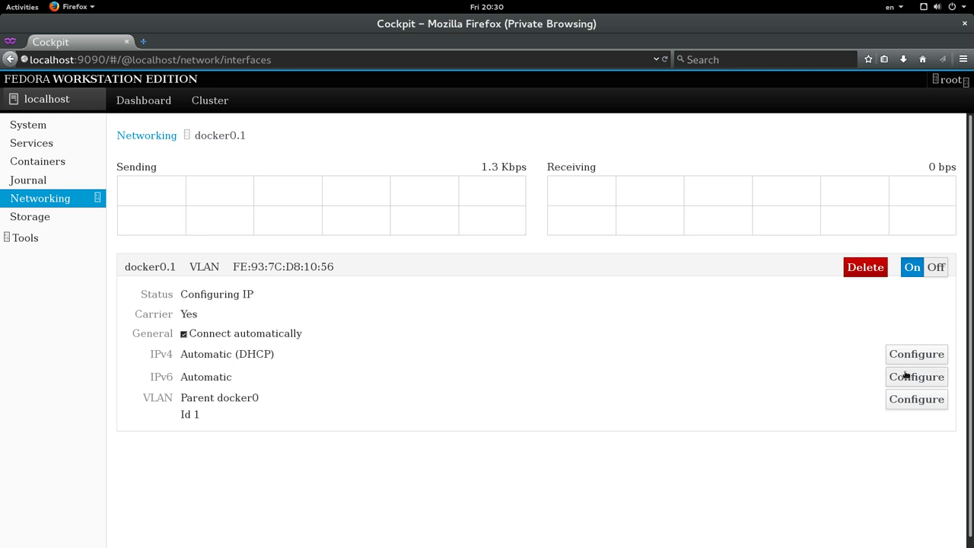
{"action": "left_click", "coordinate": [10, 59]}
{"action": "scroll", "coordinate": [423, 286], "scroll_direction": "down", "scroll_amount": 2}
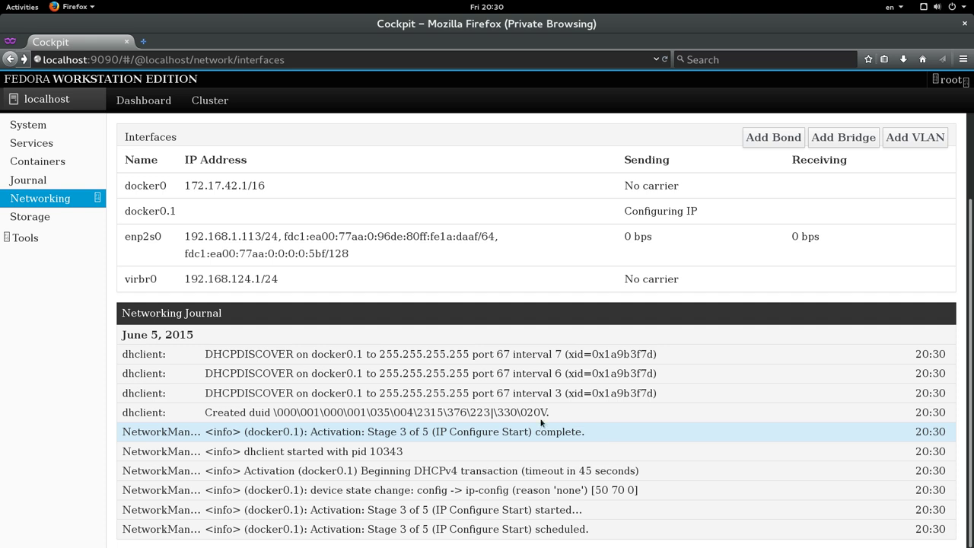
{"action": "scroll", "coordinate": [273, 158], "scroll_direction": "up", "scroll_amount": 2}
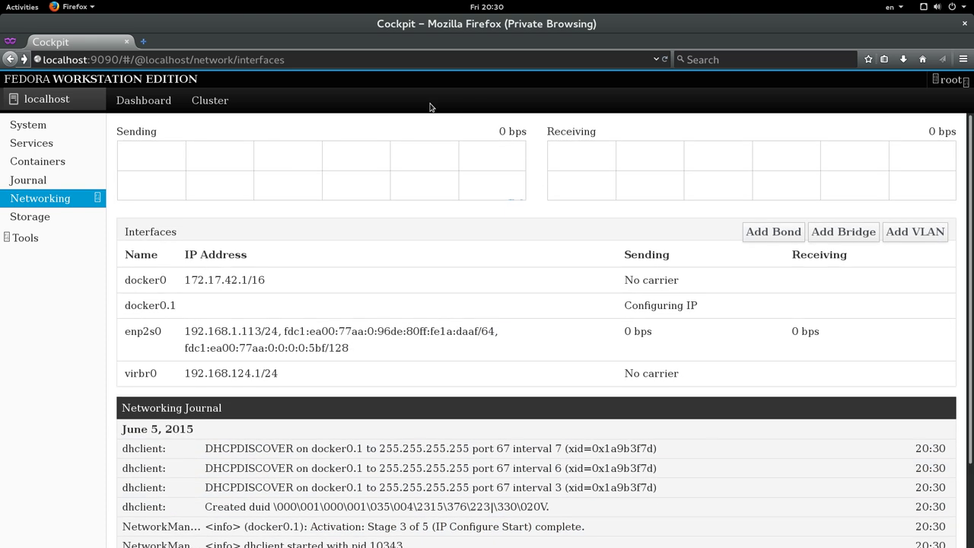
View the root user's account settings, then return to the Networking page.
{"action": "left_click", "coordinate": [945, 80]}
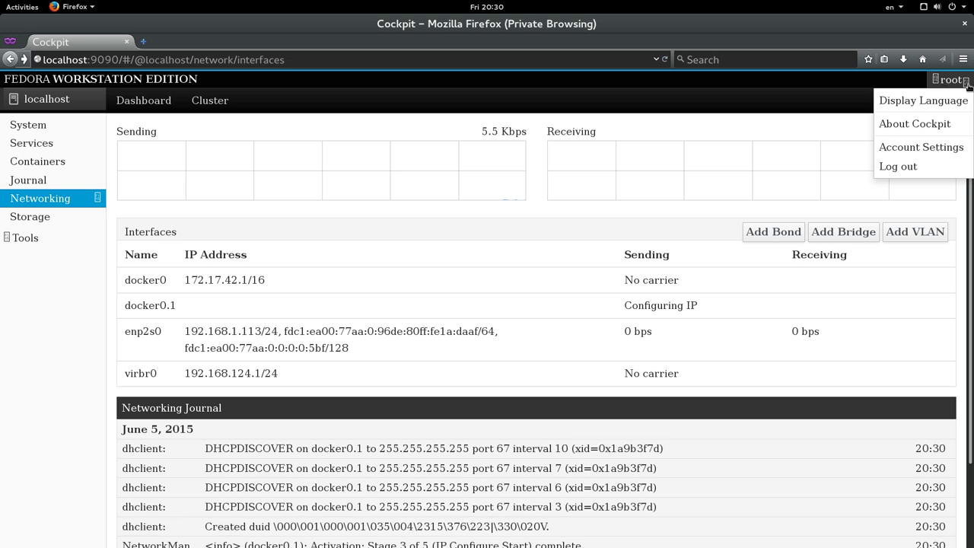
{"action": "left_click", "coordinate": [921, 147]}
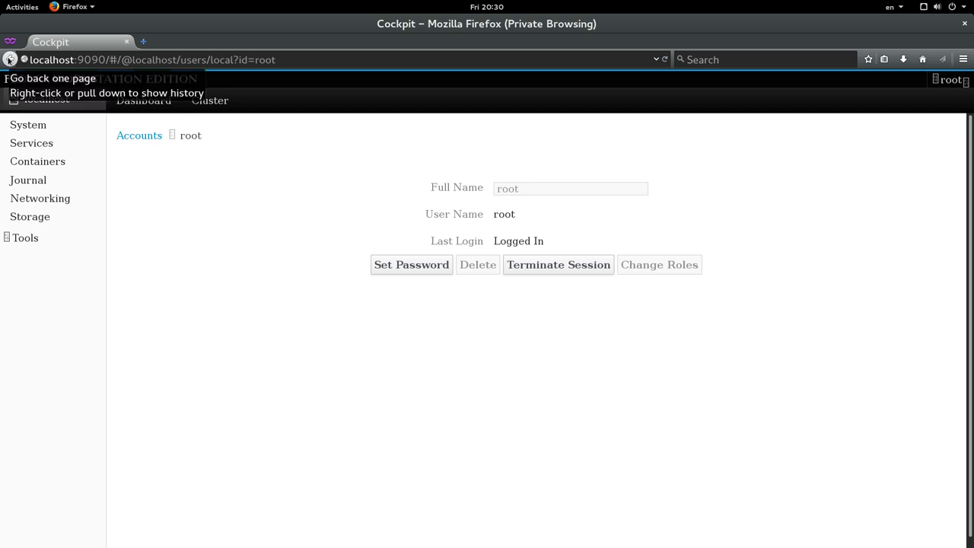
{"action": "left_click", "coordinate": [47, 198]}
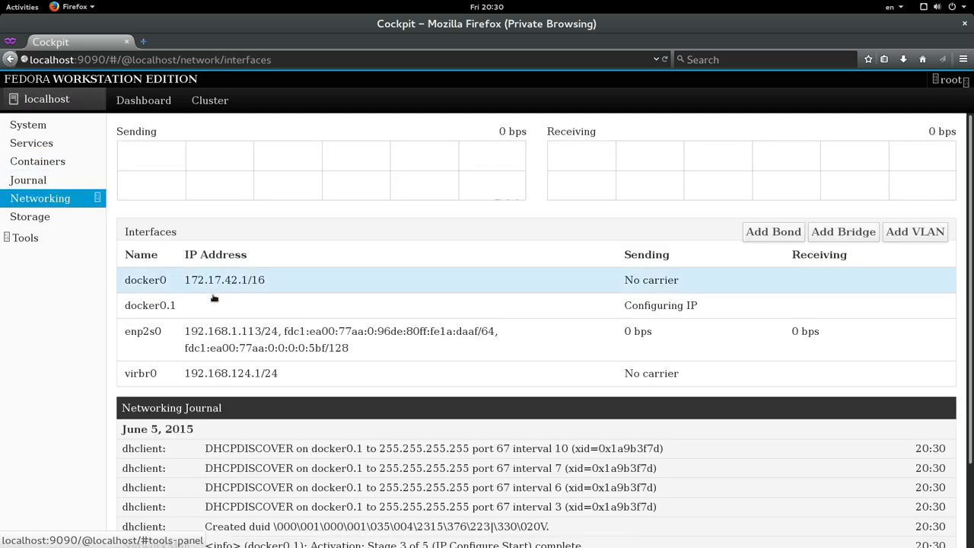
{"action": "scroll", "coordinate": [213, 299], "scroll_direction": "down", "scroll_amount": 2}
In Storage, unmount the 1.3 GB primary partition /dev/sdb1 on the JetFlash TS2GJFV30 drive.
{"action": "left_click", "coordinate": [31, 216]}
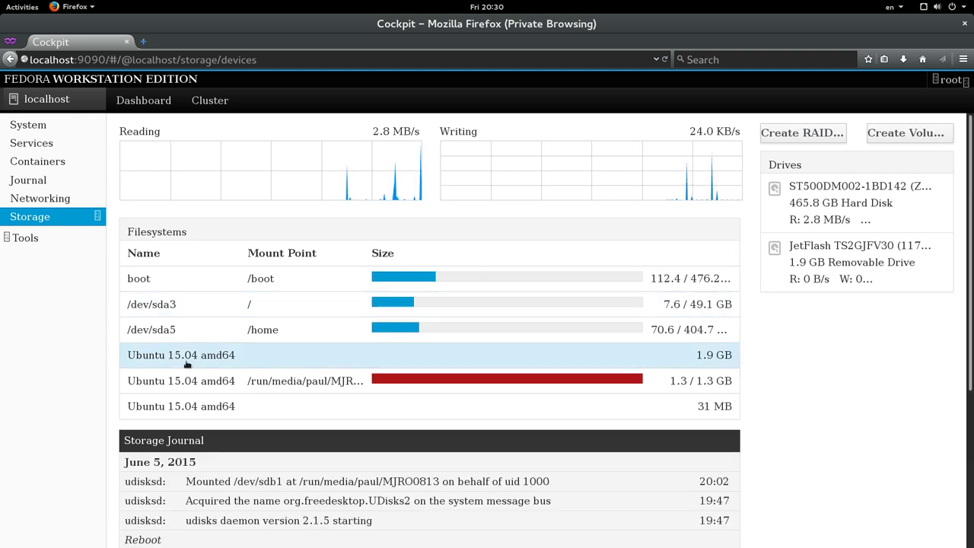
{"action": "scroll", "coordinate": [523, 333], "scroll_direction": "down", "scroll_amount": 5}
{"action": "scroll", "coordinate": [518, 333], "scroll_direction": "up", "scroll_amount": 5}
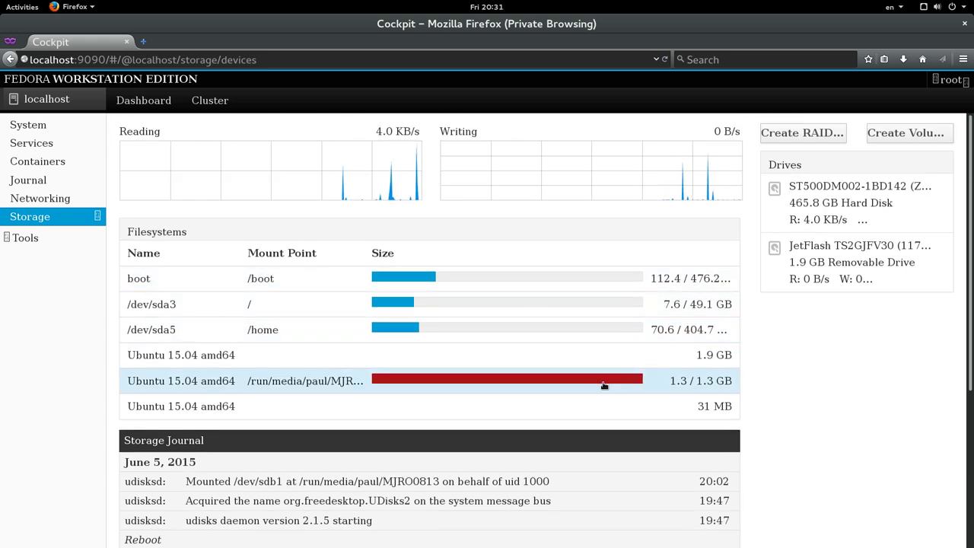
{"action": "left_click", "coordinate": [583, 387]}
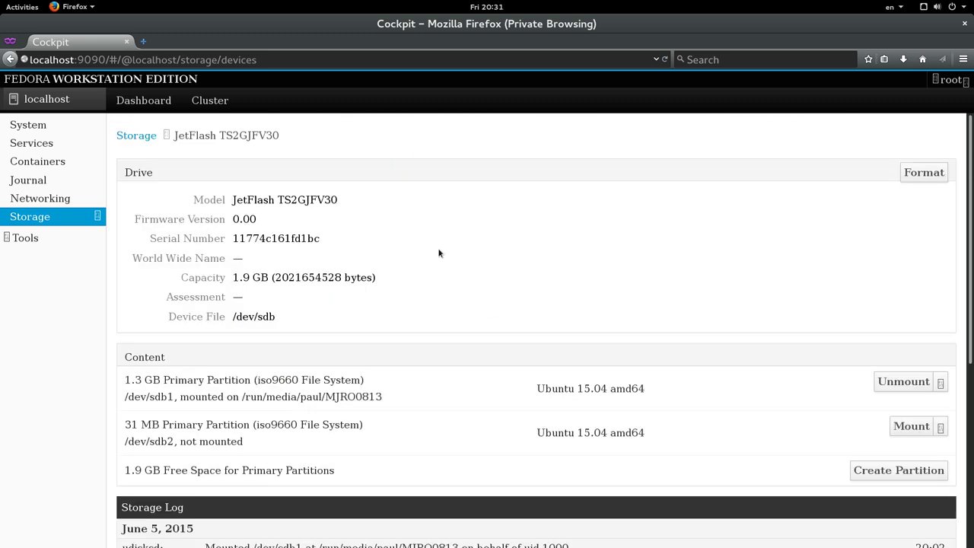
{"action": "scroll", "coordinate": [365, 241], "scroll_direction": "down", "scroll_amount": 2}
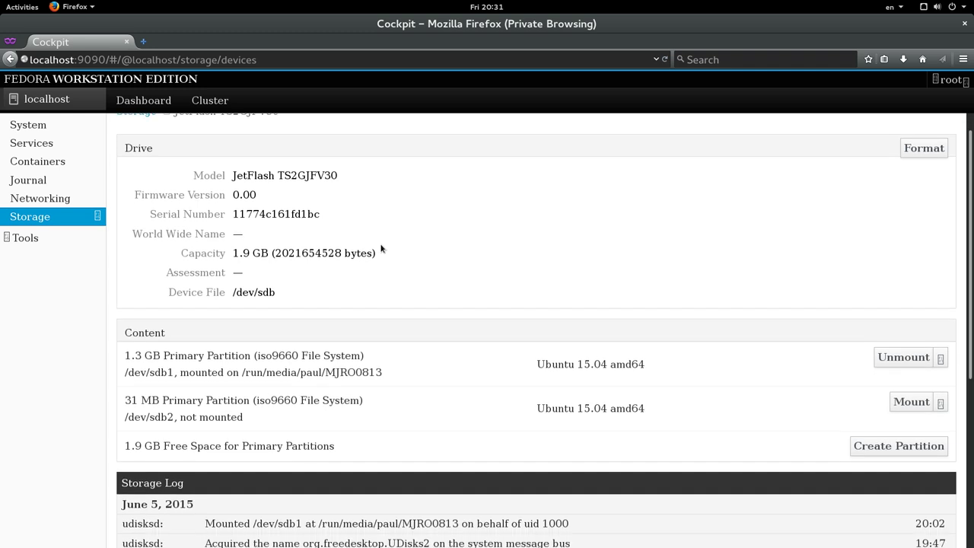
{"action": "left_click", "coordinate": [898, 307]}
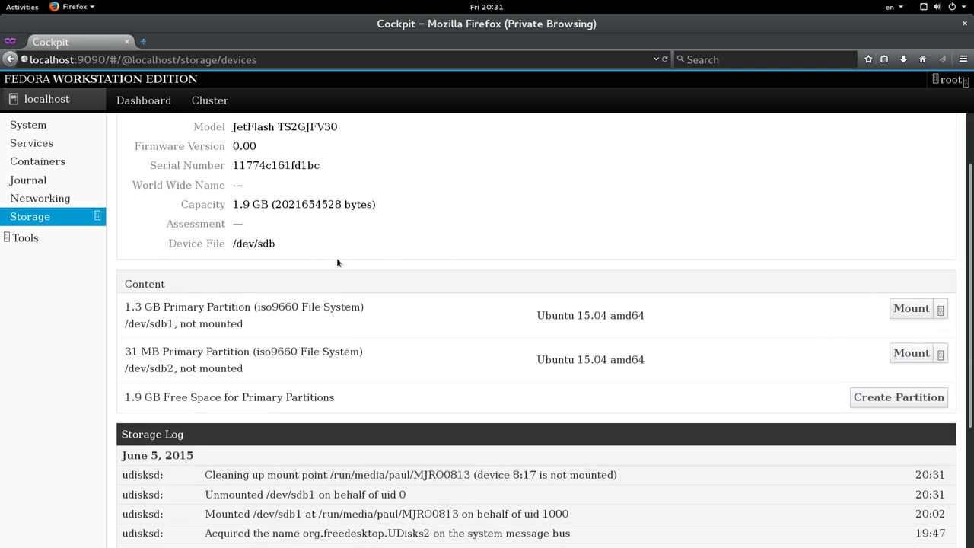
Review the JetFlash drive's storage log, then return to the Storage overview and look through its filesystems and journal.
{"action": "scroll", "coordinate": [337, 262], "scroll_direction": "down", "scroll_amount": 4}
{"action": "scroll", "coordinate": [356, 250], "scroll_direction": "down", "scroll_amount": 1}
{"action": "scroll", "coordinate": [355, 247], "scroll_direction": "up", "scroll_amount": 7}
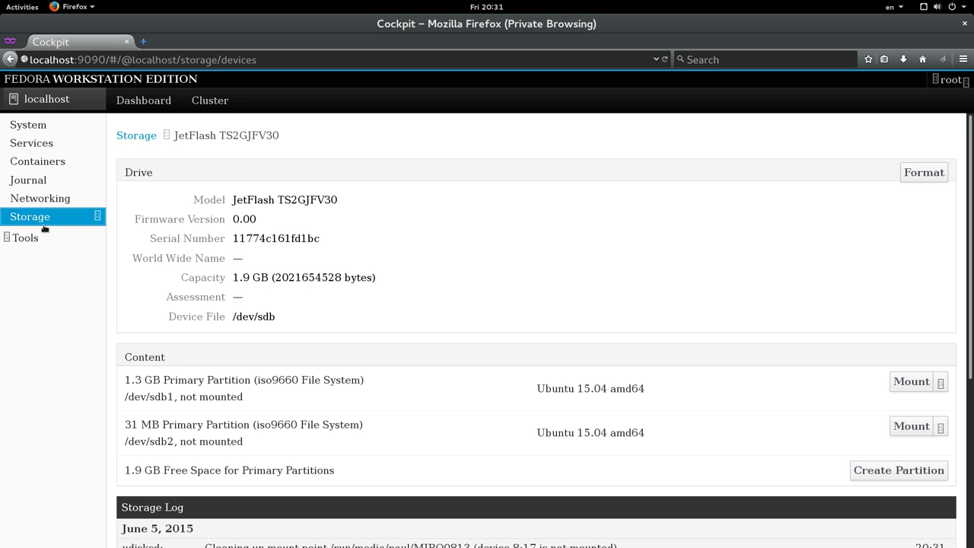
{"action": "left_click", "coordinate": [137, 137]}
{"action": "left_click", "coordinate": [137, 137]}
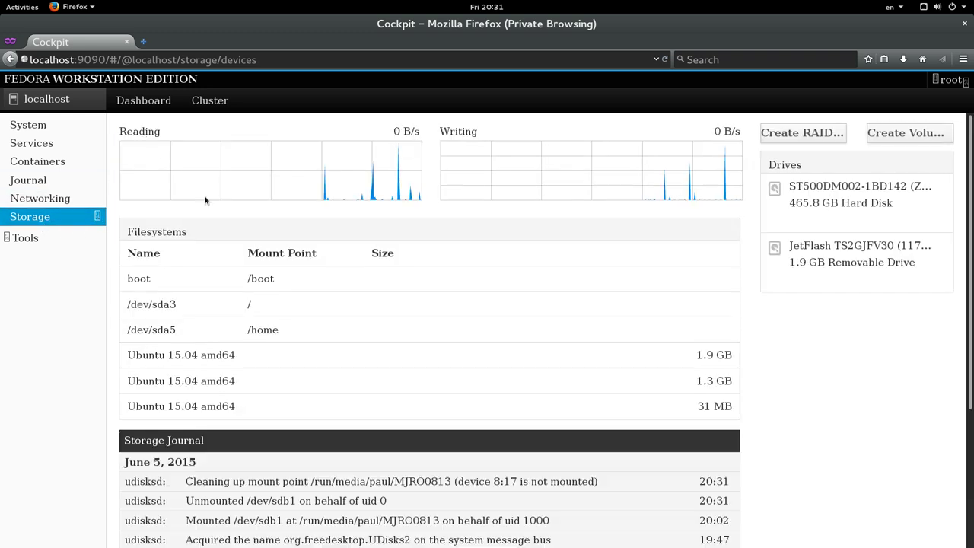
{"action": "scroll", "coordinate": [325, 319], "scroll_direction": "down", "scroll_amount": 5}
{"action": "scroll", "coordinate": [304, 263], "scroll_direction": "up", "scroll_amount": 5}
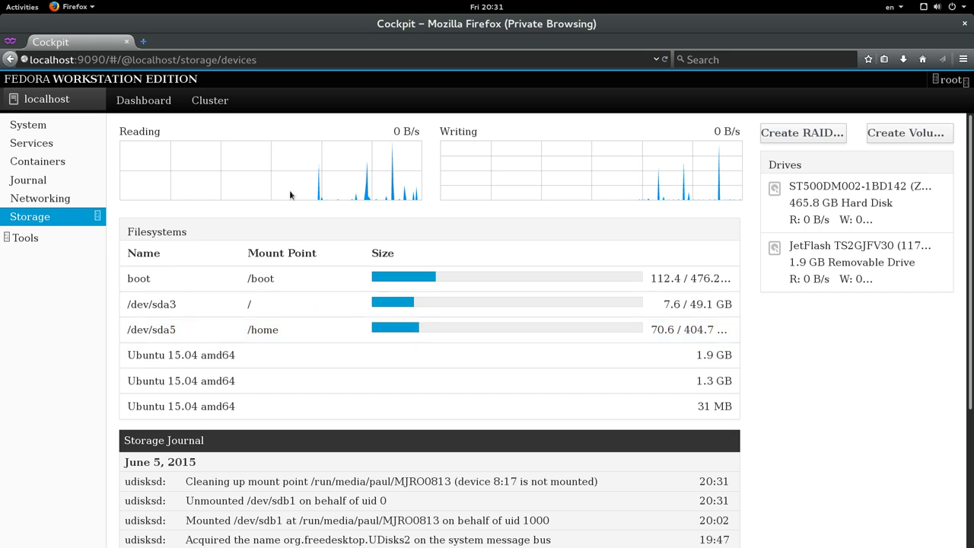
View the forms for creating a volume group and a RAID device, cancelling both, and review the Storage Journal.
{"action": "left_click", "coordinate": [876, 140]}
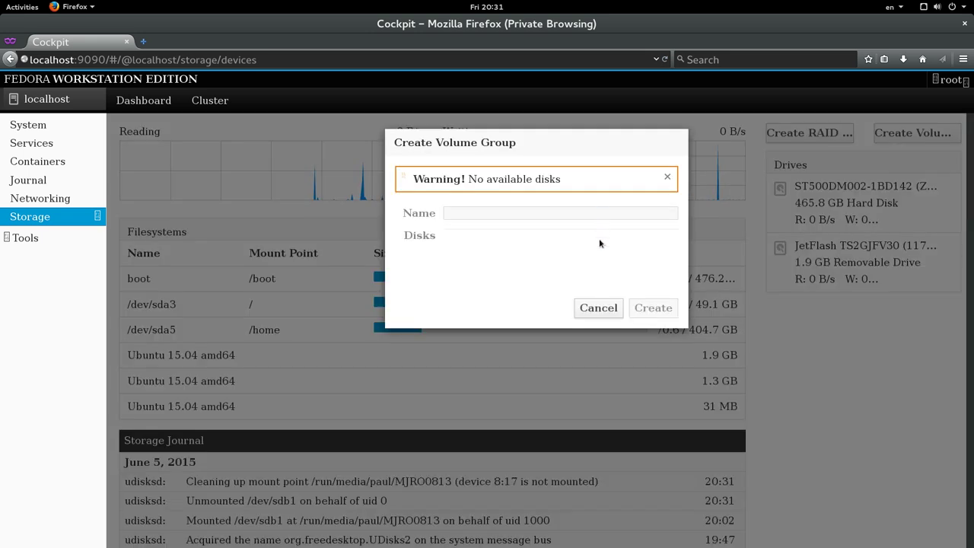
{"action": "left_click", "coordinate": [593, 307]}
{"action": "left_click", "coordinate": [814, 134]}
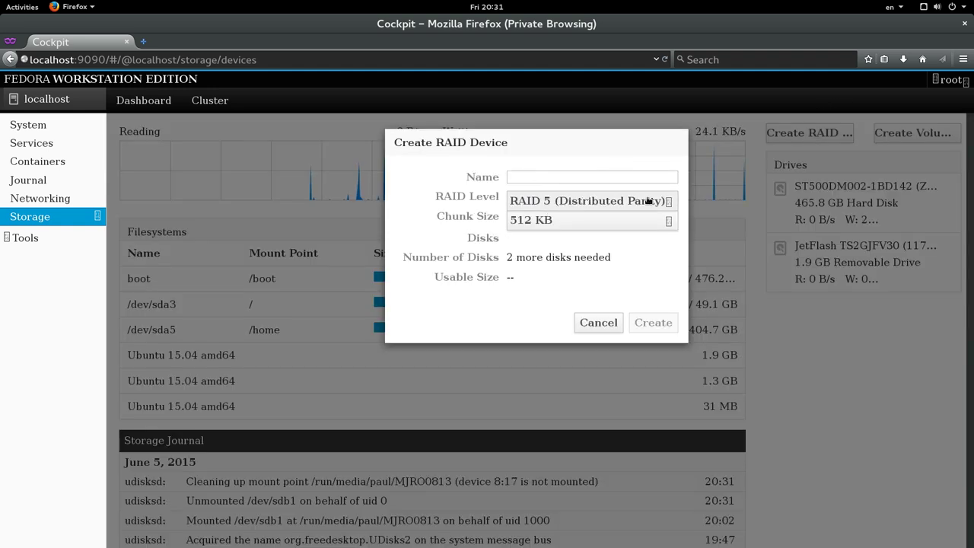
{"action": "left_click", "coordinate": [669, 202]}
{"action": "left_click", "coordinate": [670, 201]}
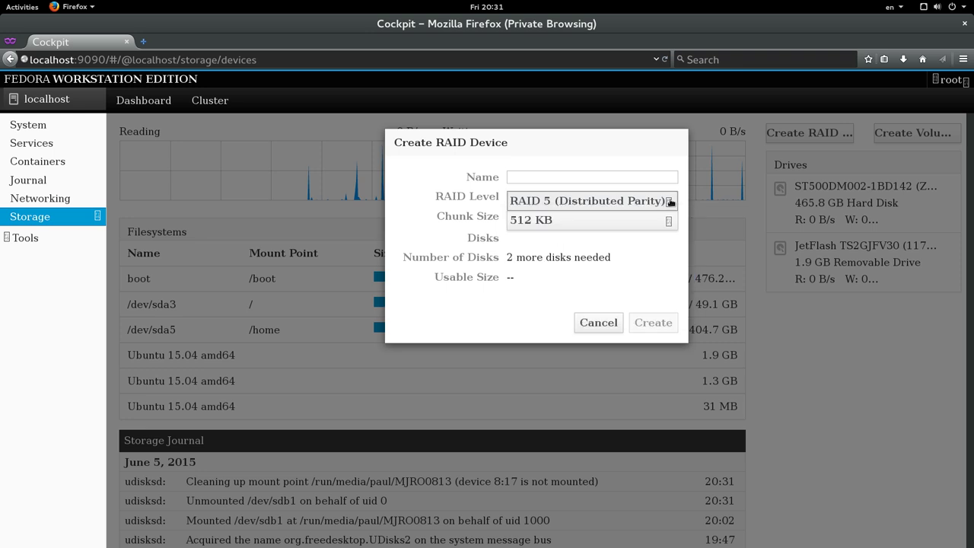
{"action": "left_click", "coordinate": [598, 322]}
{"action": "scroll", "coordinate": [424, 400], "scroll_direction": "down", "scroll_amount": 5}
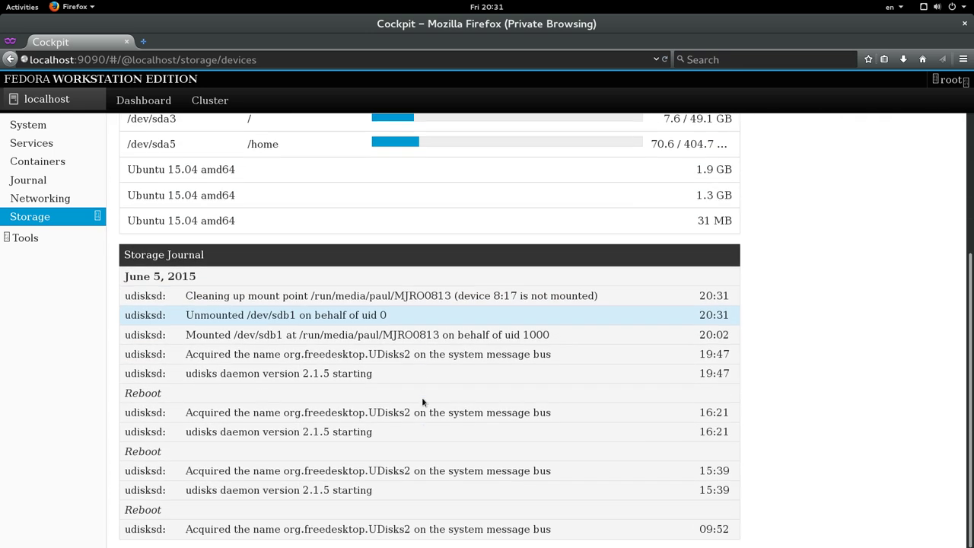
{"action": "scroll", "coordinate": [421, 398], "scroll_direction": "up", "scroll_amount": 5}
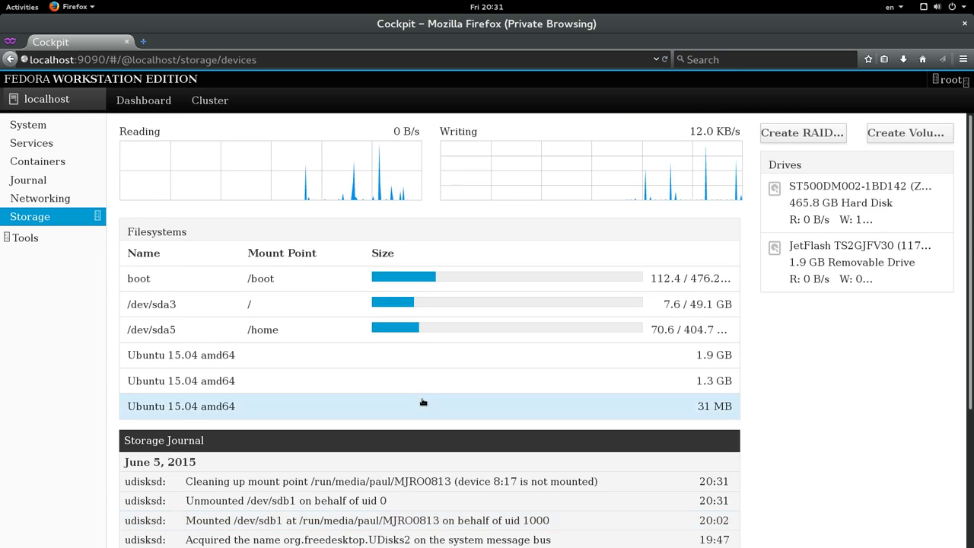
View the system registration form and its URL option under the Subscriptions tool, then cancel it.
{"action": "left_click", "coordinate": [30, 238]}
{"action": "left_click", "coordinate": [65, 260]}
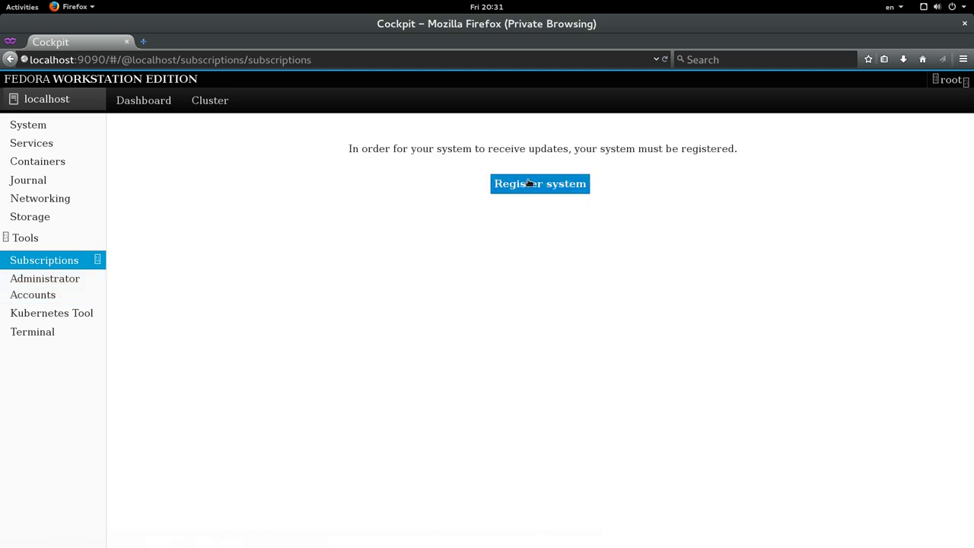
{"action": "left_click", "coordinate": [529, 183]}
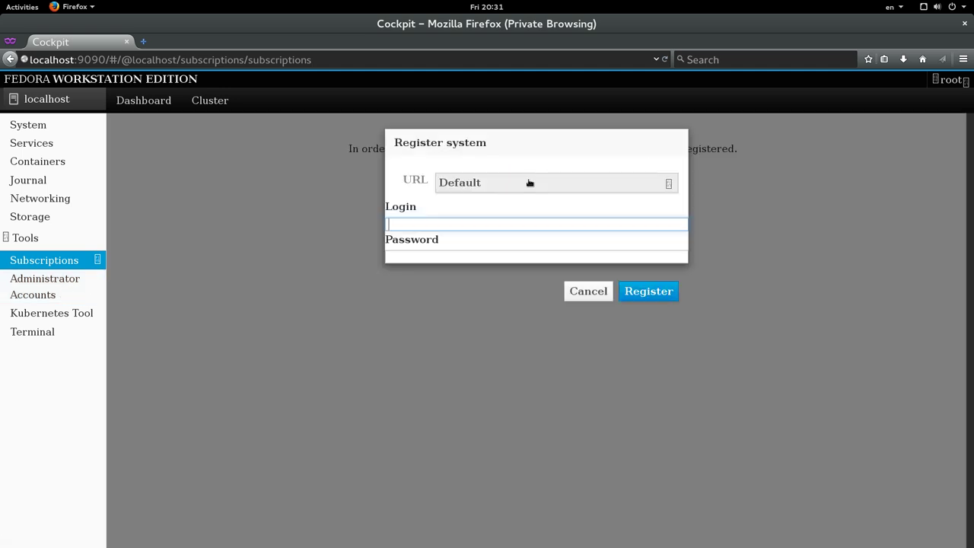
{"action": "left_click", "coordinate": [496, 191]}
{"action": "left_click", "coordinate": [497, 191]}
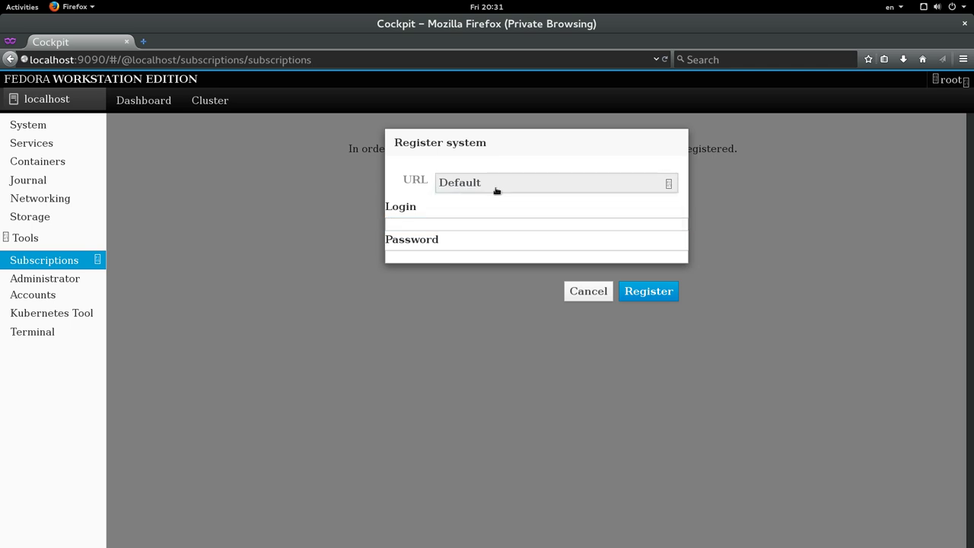
{"action": "left_click", "coordinate": [589, 292]}
View the Administrator Accounts page and its new account form, cancelling without creating an account.
{"action": "left_click", "coordinate": [76, 287]}
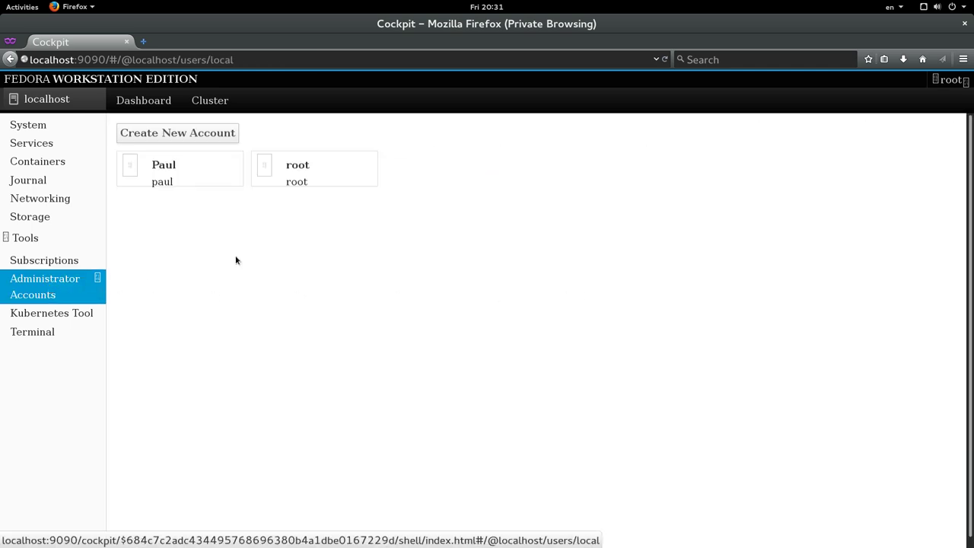
{"action": "left_click", "coordinate": [175, 137]}
{"action": "left_click", "coordinate": [601, 310]}
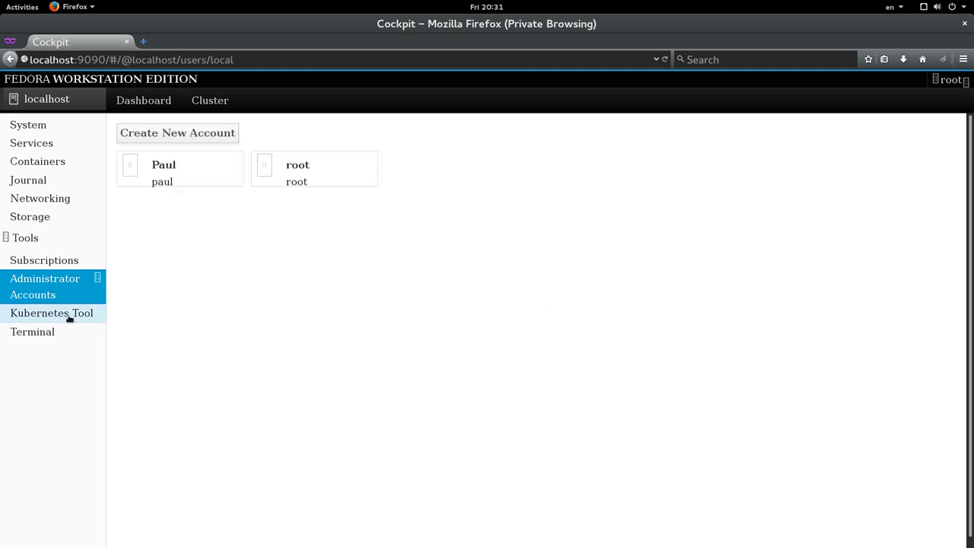
In the Kubernetes Tool, view the forms for adding a node, a pod and a service, closing each without creating anything.
{"action": "left_click", "coordinate": [100, 312]}
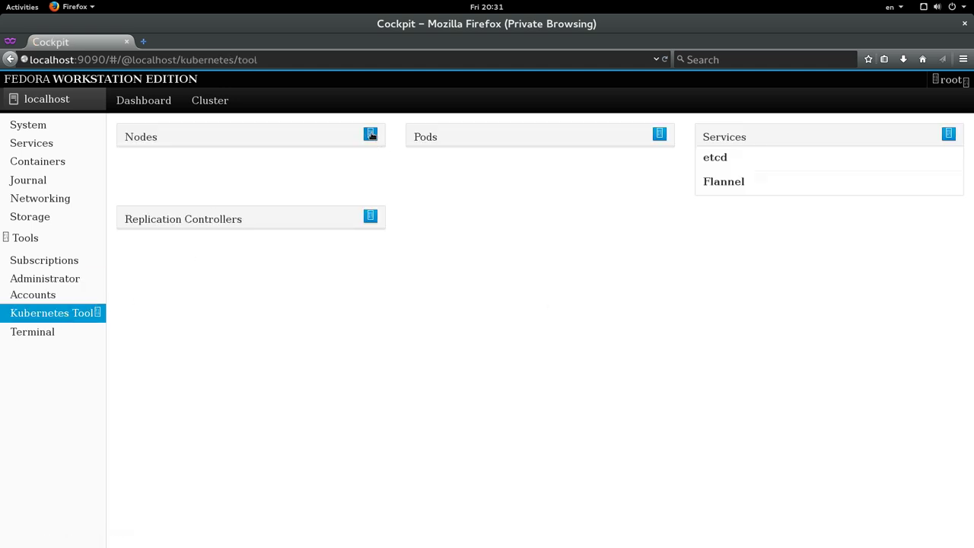
{"action": "left_click", "coordinate": [371, 134]}
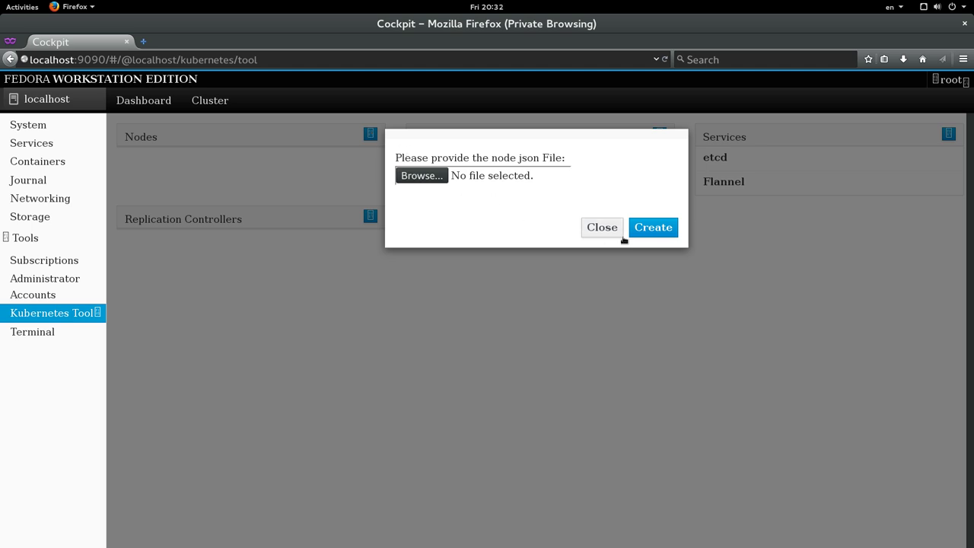
{"action": "left_click", "coordinate": [592, 230]}
{"action": "left_click", "coordinate": [659, 133]}
{"action": "left_click", "coordinate": [611, 231]}
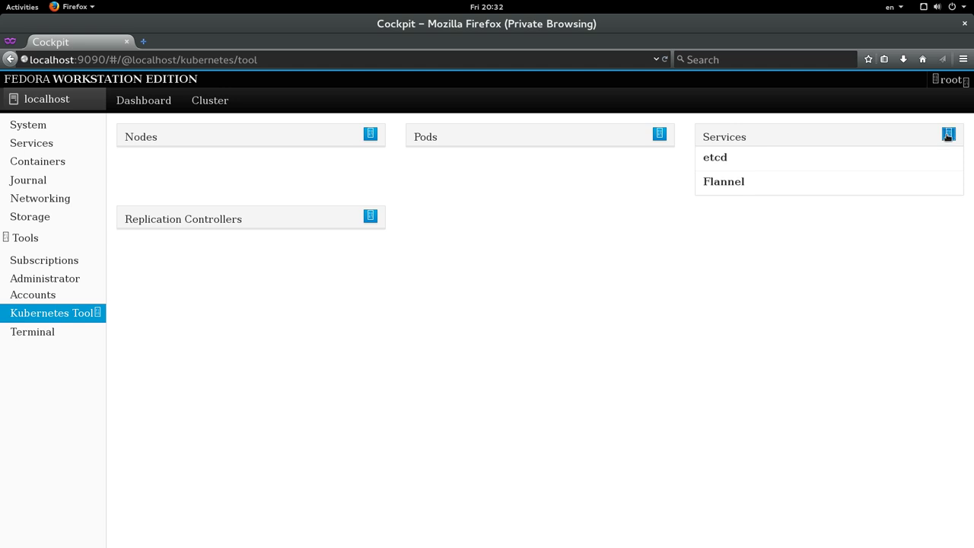
{"action": "left_click", "coordinate": [947, 135]}
{"action": "left_click", "coordinate": [604, 227]}
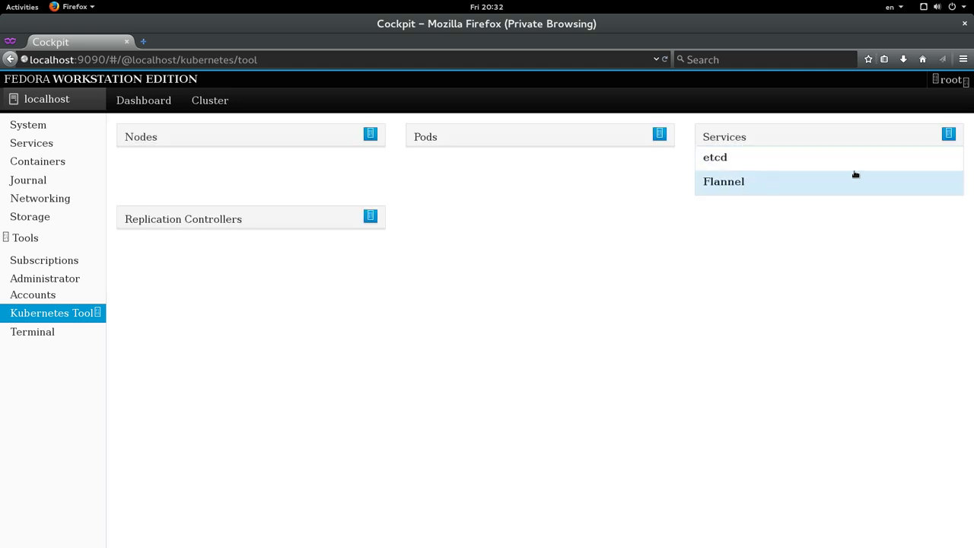
In the Kubernetes Tool, view the forms for adding a service and a replication controller, closing both without creating anything.
{"action": "left_click", "coordinate": [948, 134]}
{"action": "left_click", "coordinate": [601, 227]}
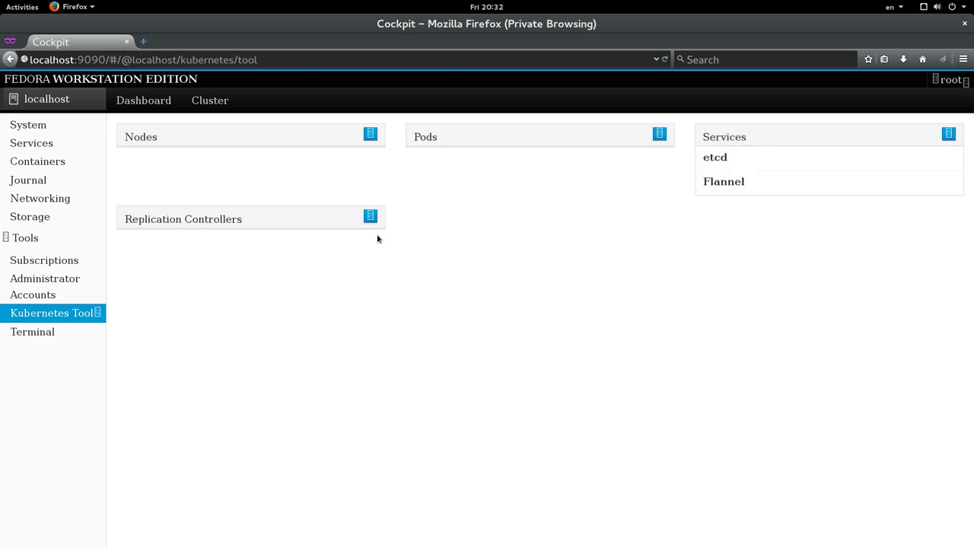
{"action": "left_click", "coordinate": [370, 216]}
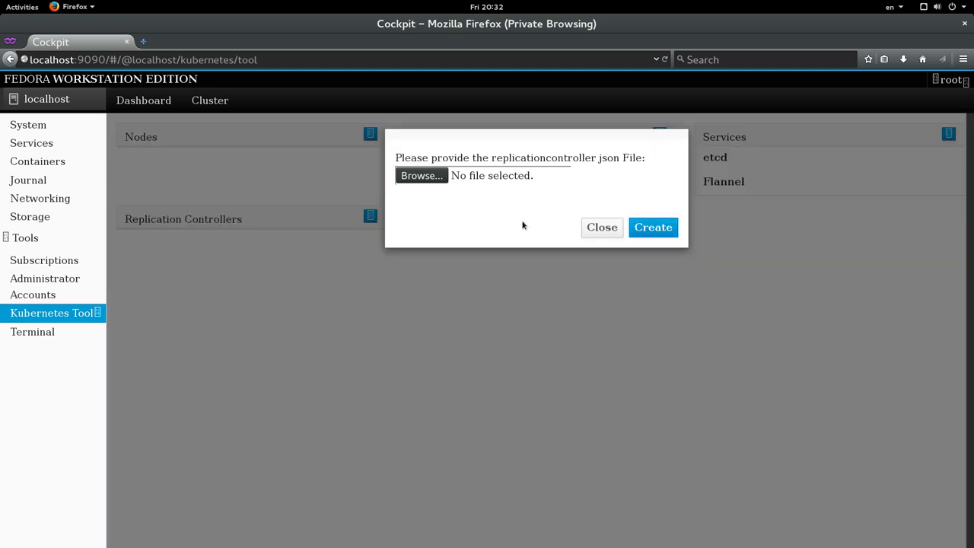
{"action": "left_click", "coordinate": [584, 229]}
In the Terminal tool, print kernel, memory and OS release information with uname -a, free -m and cat /etc/os-release.
{"action": "left_click", "coordinate": [46, 333]}
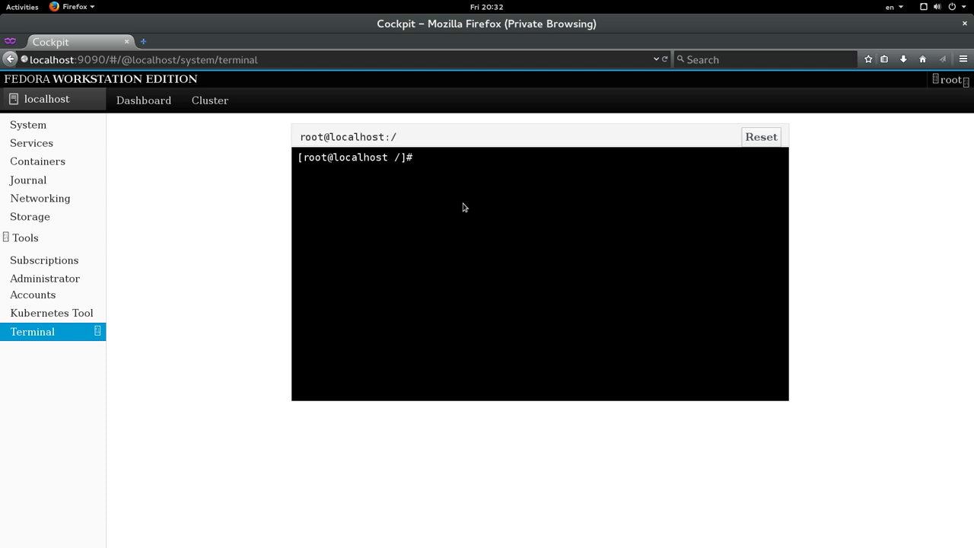
{"action": "type", "text": "uname -a"}
{"action": "key", "text": "Return"}
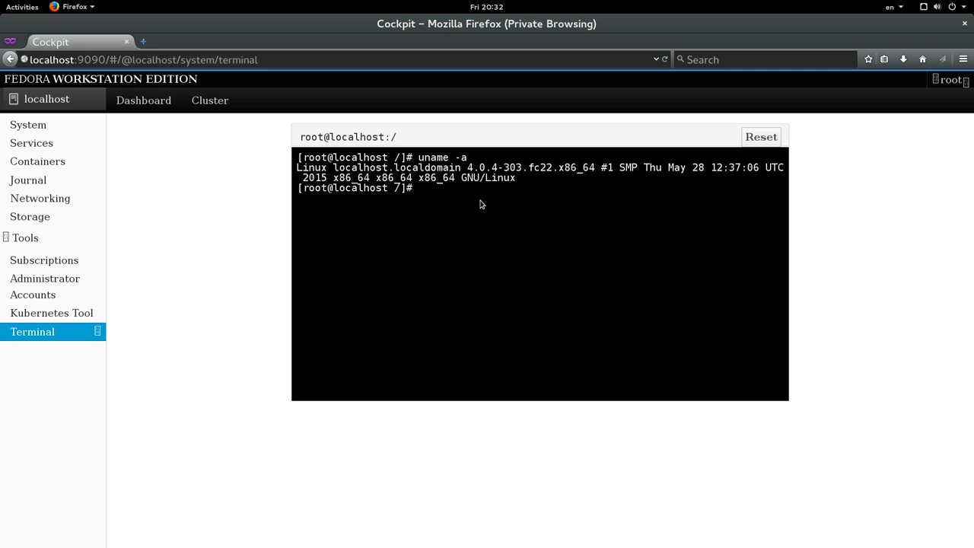
{"action": "type", "text": "free -m"}
{"action": "key", "text": "Return"}
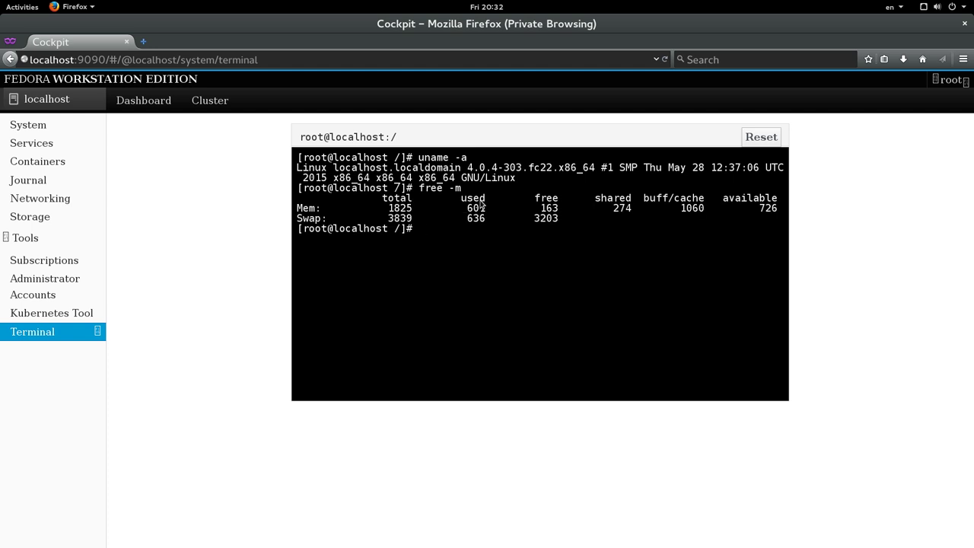
{"action": "type", "text": "cat /etc/os-release"}
{"action": "key", "text": "Return"}
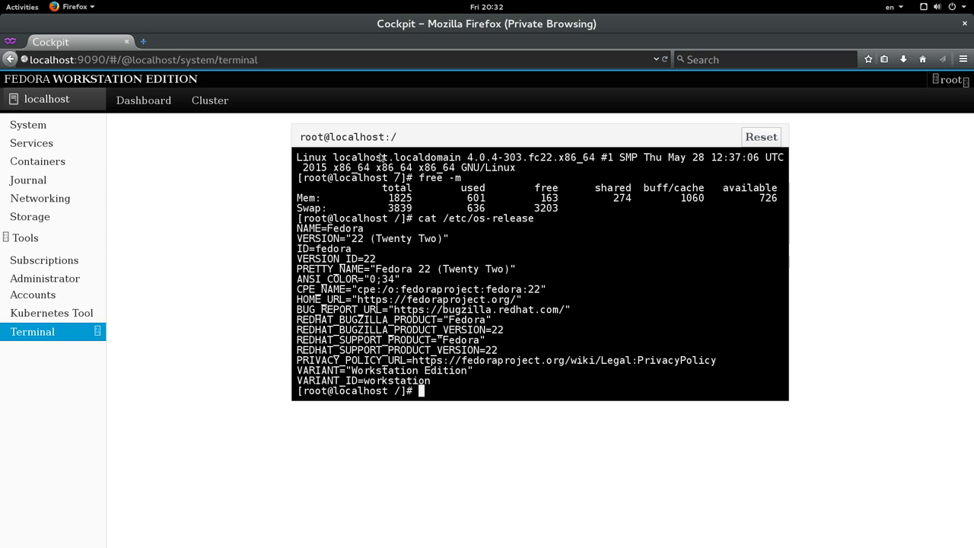
Run ip a in the terminal and review the listed network interfaces, including docker0 and enp2s0.
{"action": "type", "text": "ip a"}
{"action": "key", "text": "Return"}
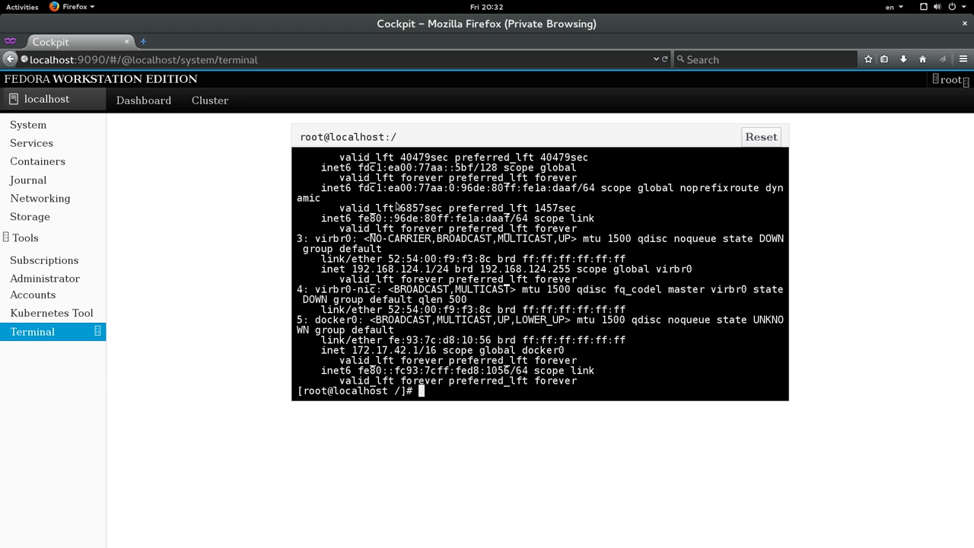
{"action": "triple_click", "coordinate": [343, 312]}
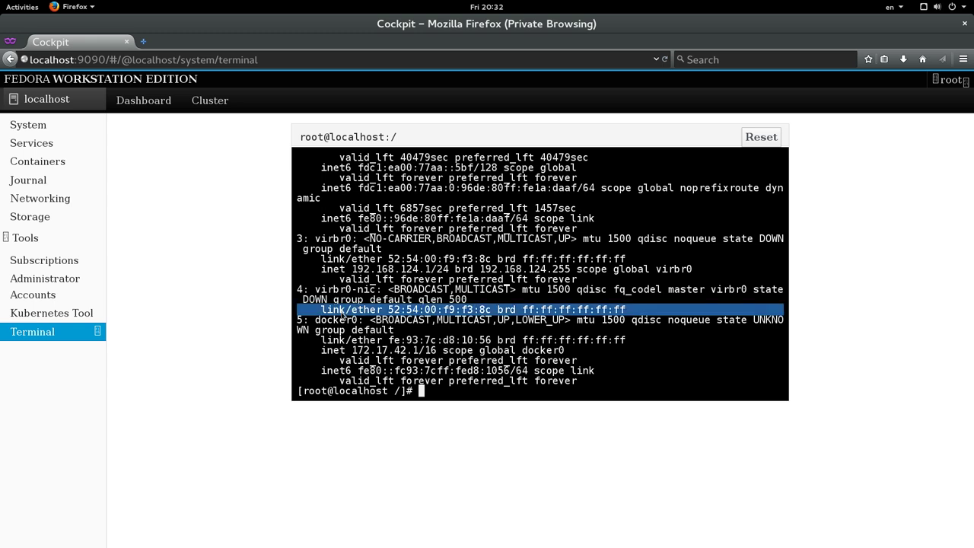
{"action": "triple_click", "coordinate": [343, 320]}
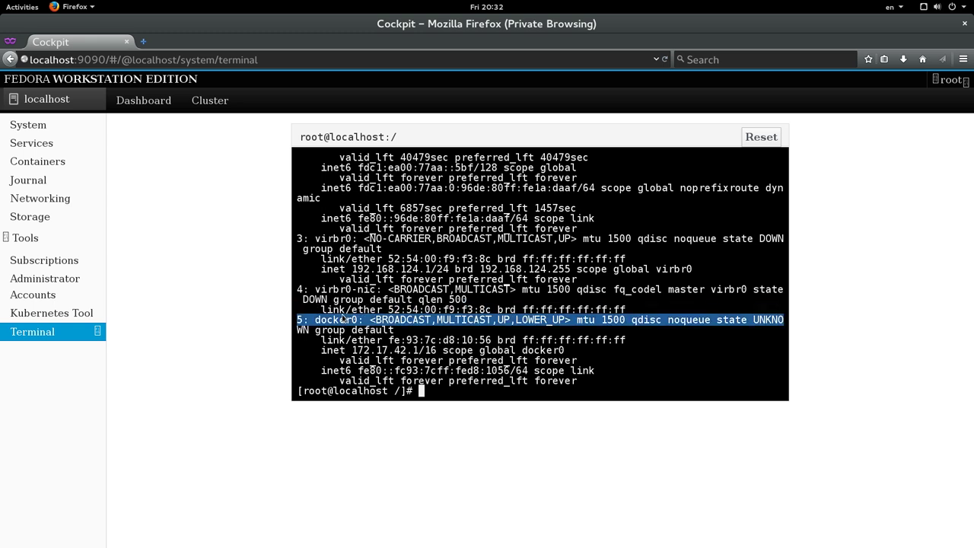
{"action": "left_click", "coordinate": [401, 334]}
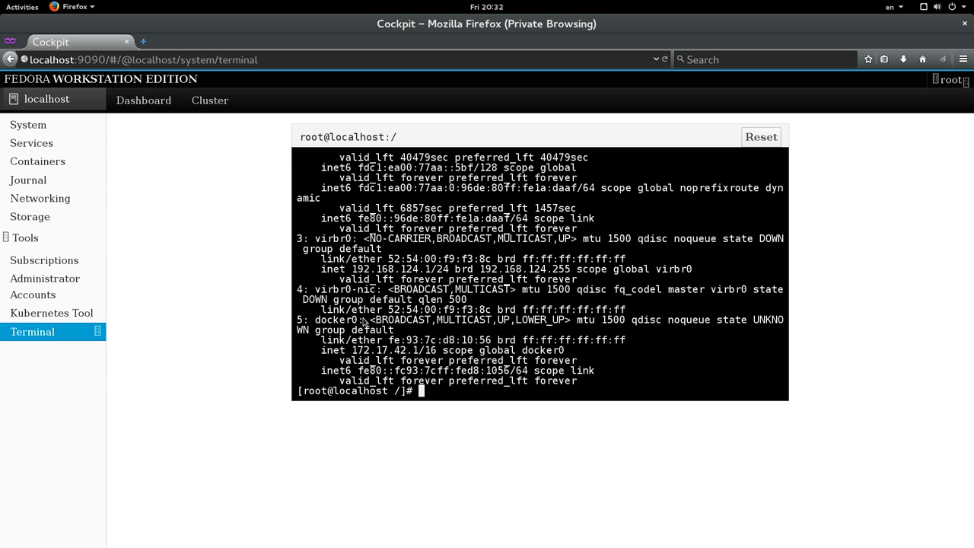
{"action": "scroll", "coordinate": [367, 283], "scroll_direction": "up", "scroll_amount": 5}
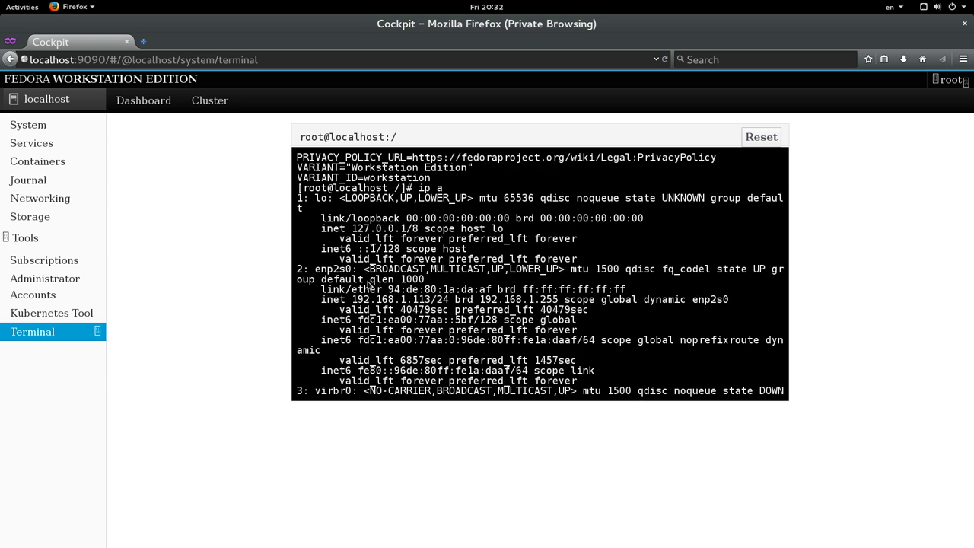
{"action": "scroll", "coordinate": [368, 284], "scroll_direction": "down", "scroll_amount": 5}
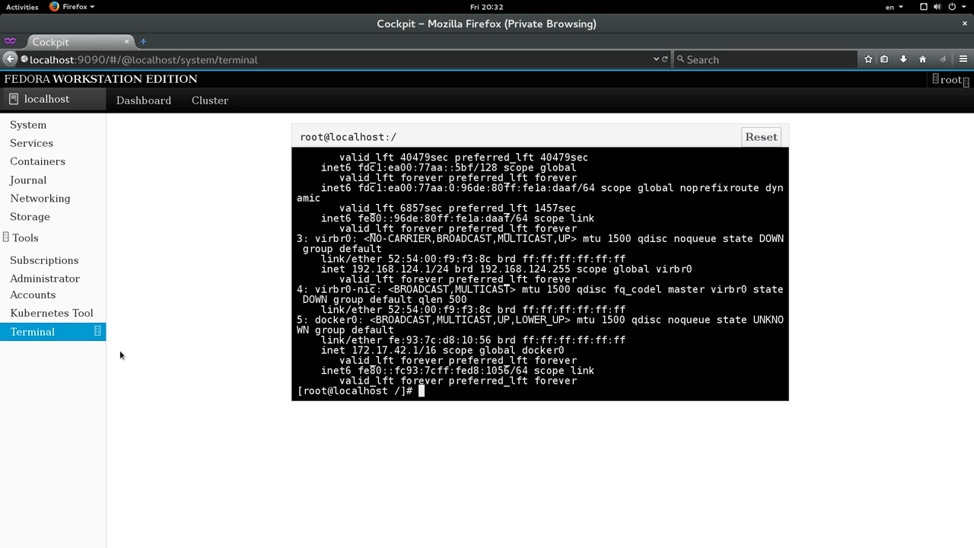
Revisit the Kubernetes Tool and Subscriptions pages, and collapse the Tools group.
{"action": "left_click", "coordinate": [95, 312]}
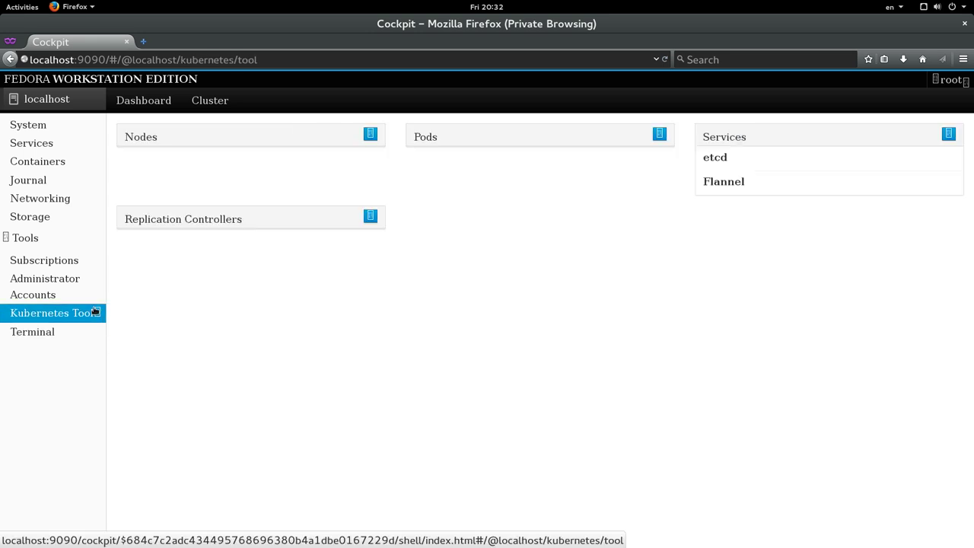
{"action": "left_click", "coordinate": [81, 259]}
{"action": "left_click", "coordinate": [74, 241]}
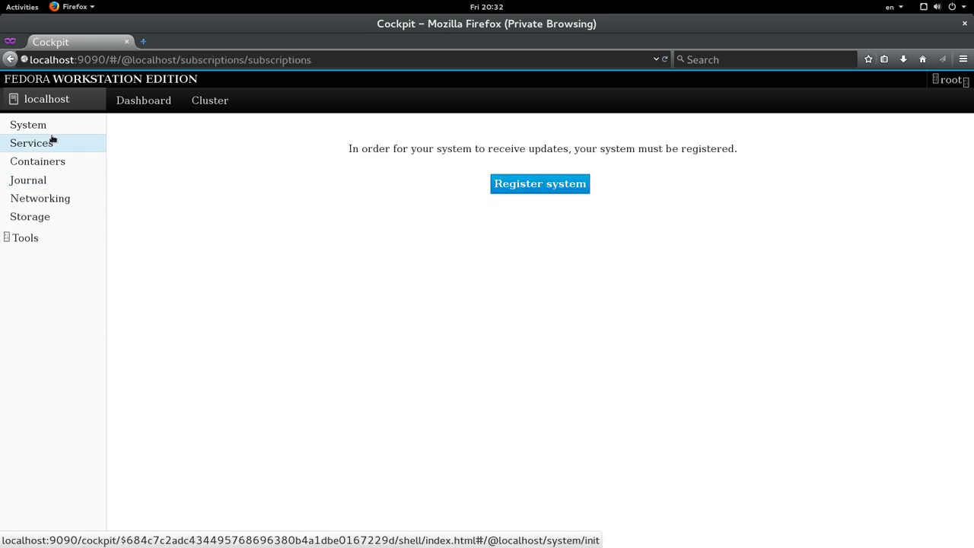
View the Dashboard's CPU, Memory, Network and Disk I/O graphs for the localhost server.
{"action": "left_click", "coordinate": [52, 138]}
{"action": "left_click", "coordinate": [163, 106]}
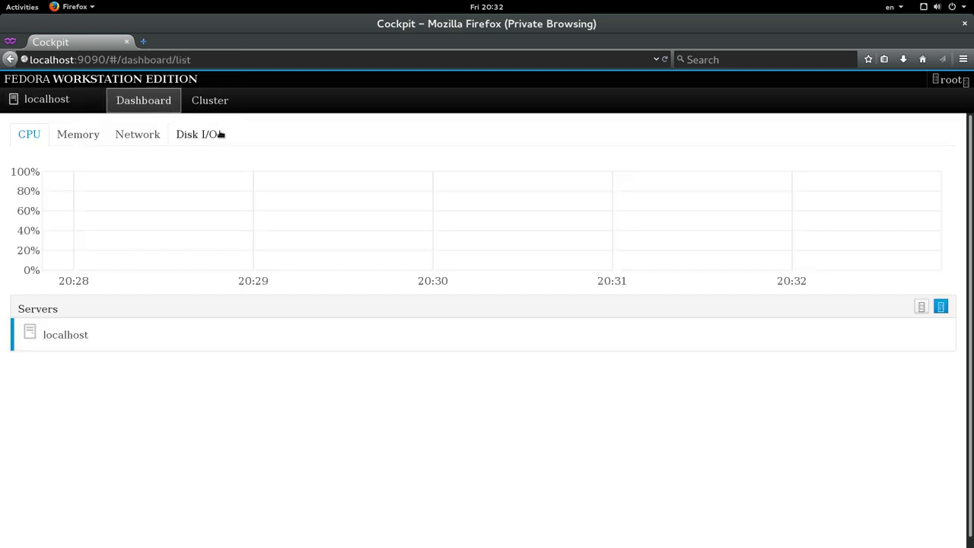
{"action": "left_click", "coordinate": [79, 134]}
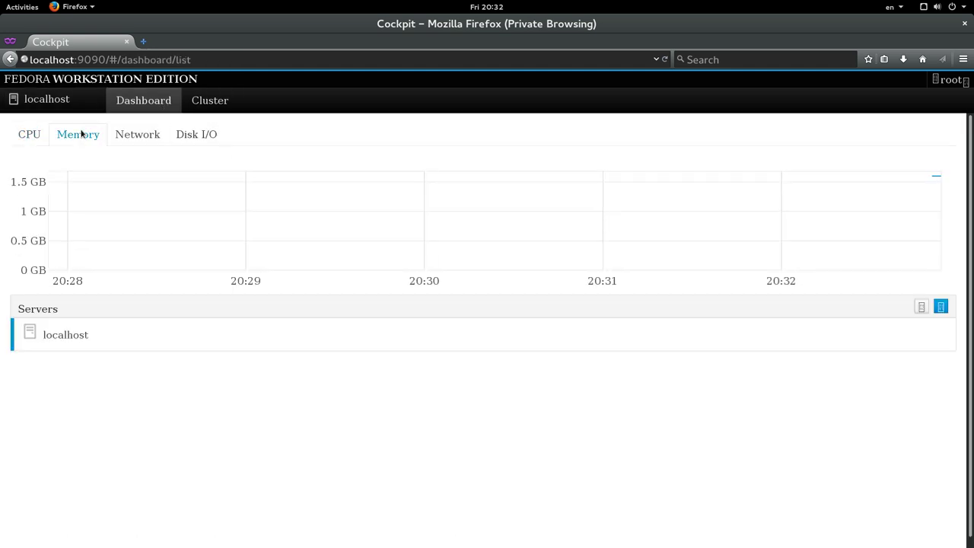
{"action": "left_click", "coordinate": [27, 142]}
{"action": "left_click", "coordinate": [73, 138]}
{"action": "left_click", "coordinate": [126, 135]}
{"action": "left_click", "coordinate": [195, 137]}
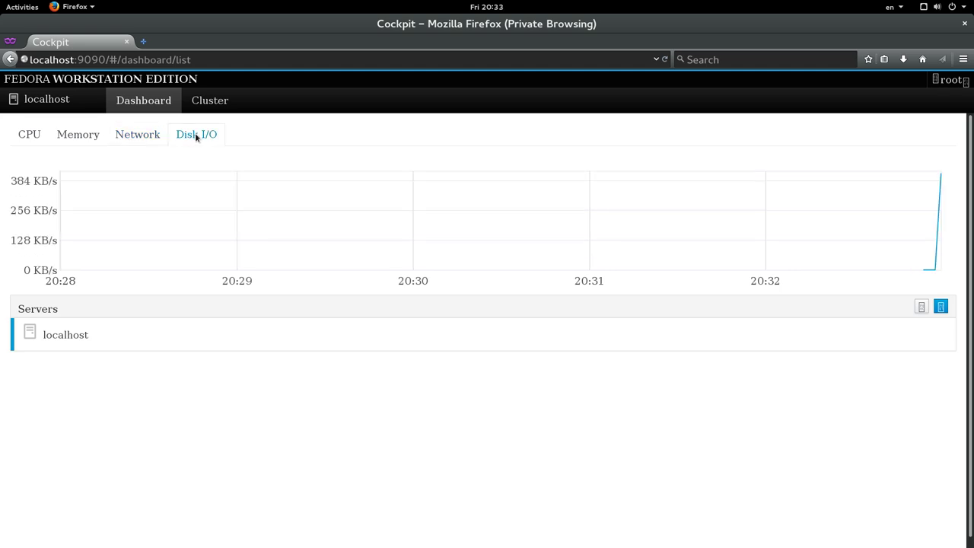
Look at the Kubernetes Cluster overview and the System page of localhost.
{"action": "left_click", "coordinate": [213, 101]}
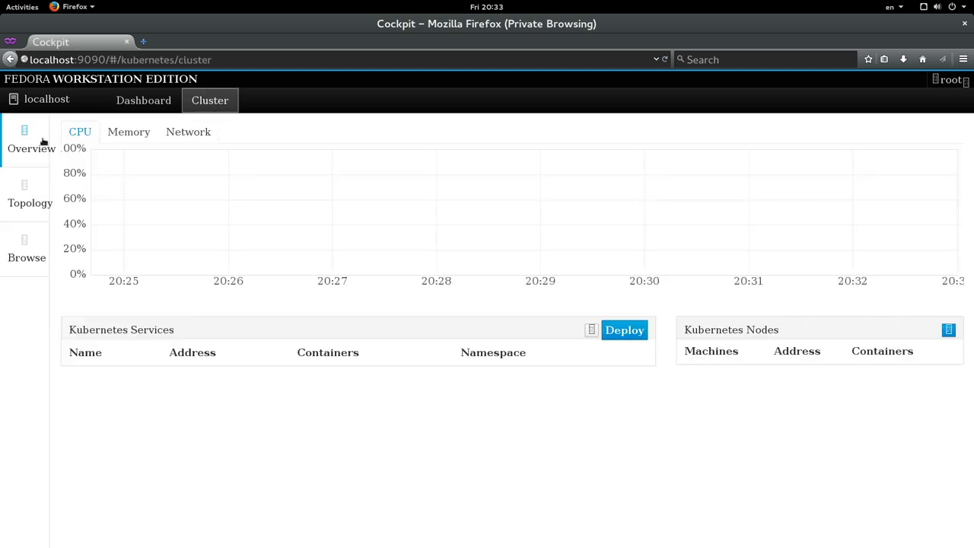
{"action": "left_click", "coordinate": [143, 99]}
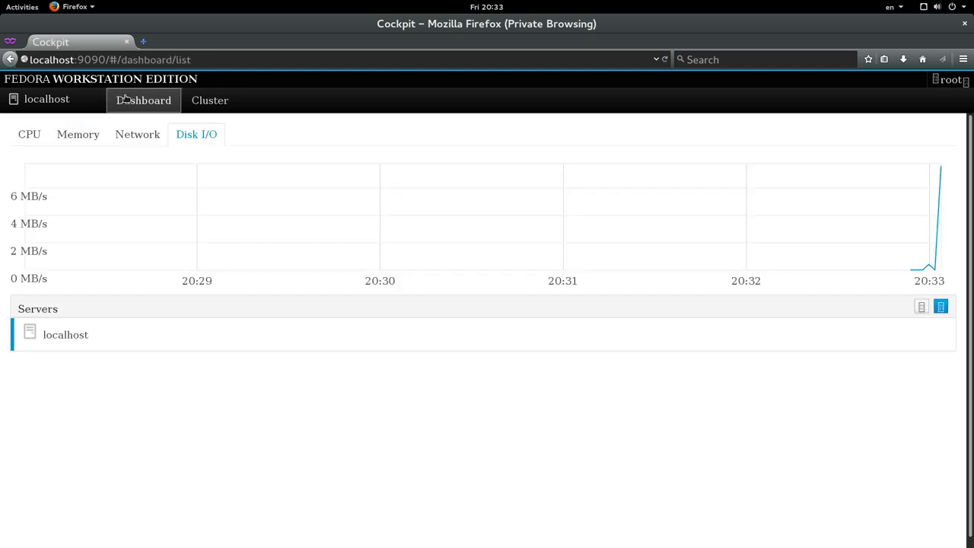
{"action": "left_click", "coordinate": [45, 105]}
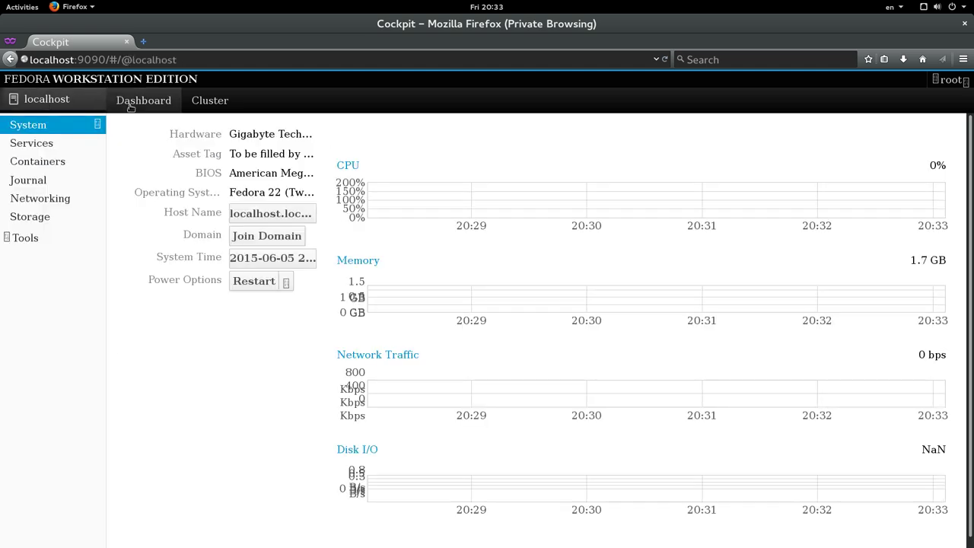
Return to the Dashboard and look through its Network, Memory and CPU graphs again.
{"action": "left_click", "coordinate": [143, 99]}
{"action": "left_click", "coordinate": [147, 134]}
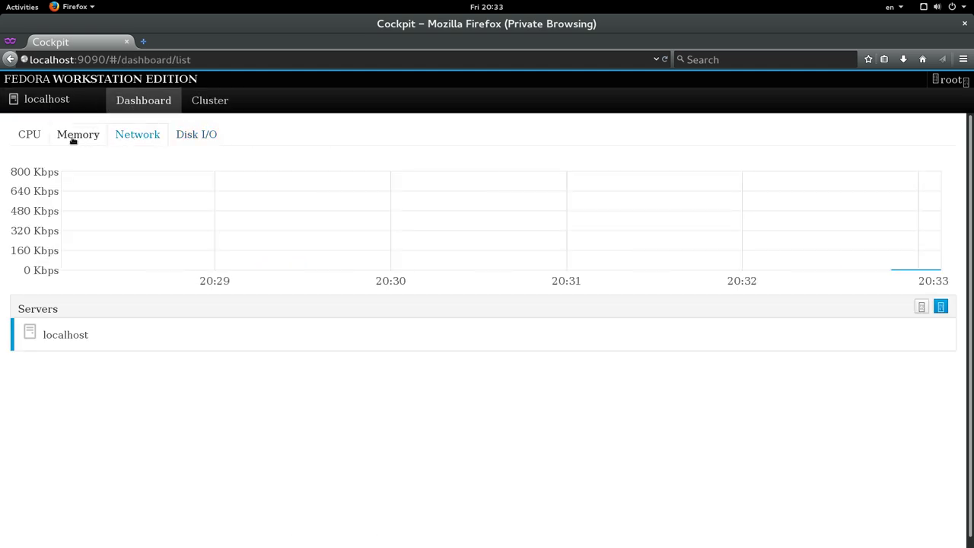
{"action": "left_click", "coordinate": [74, 135]}
{"action": "left_click", "coordinate": [30, 135]}
On the Cluster overview, view the Memory, Network and CPU graphs, and check the option for adding a Kubernetes node without creating one.
{"action": "left_click", "coordinate": [190, 102]}
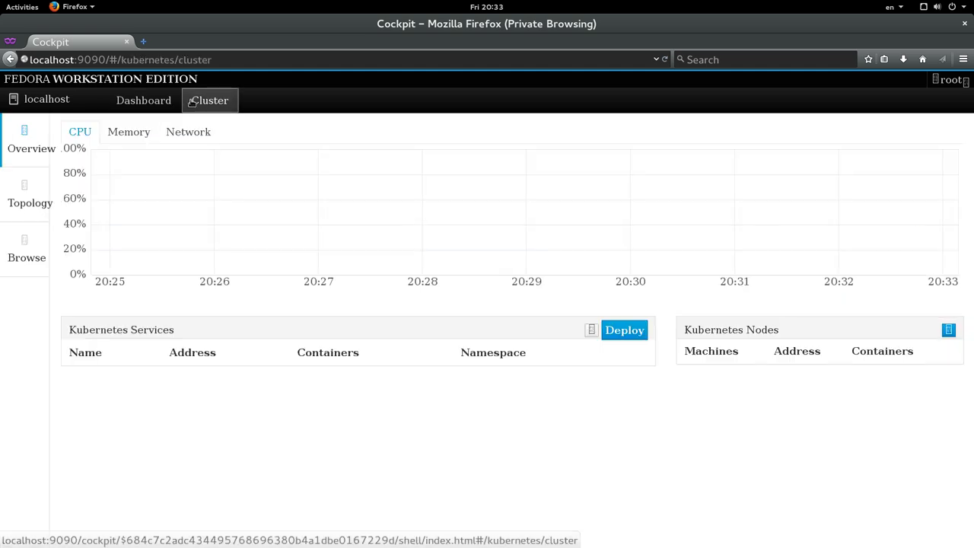
{"action": "left_click", "coordinate": [122, 134]}
{"action": "left_click", "coordinate": [169, 133]}
{"action": "left_click", "coordinate": [79, 132]}
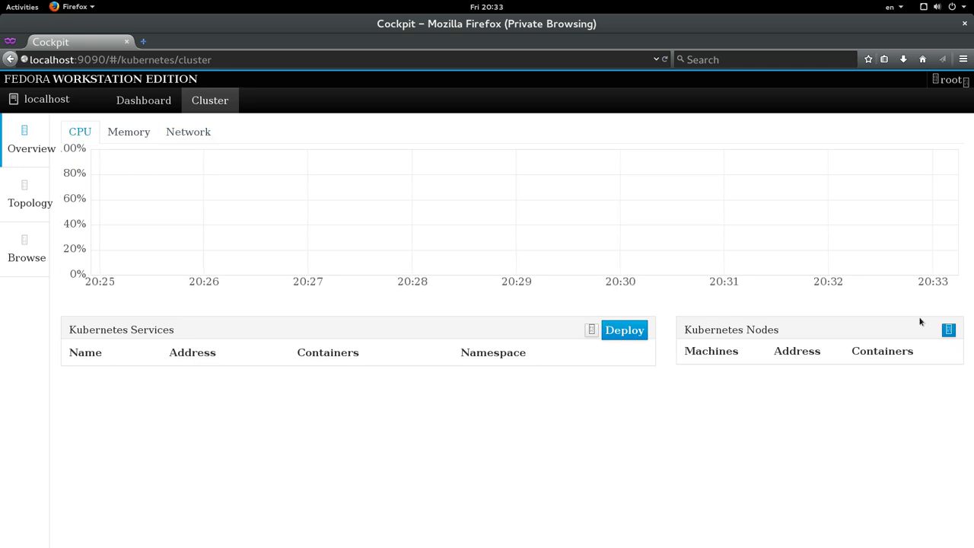
{"action": "left_click", "coordinate": [948, 329]}
{"action": "left_click", "coordinate": [606, 329]}
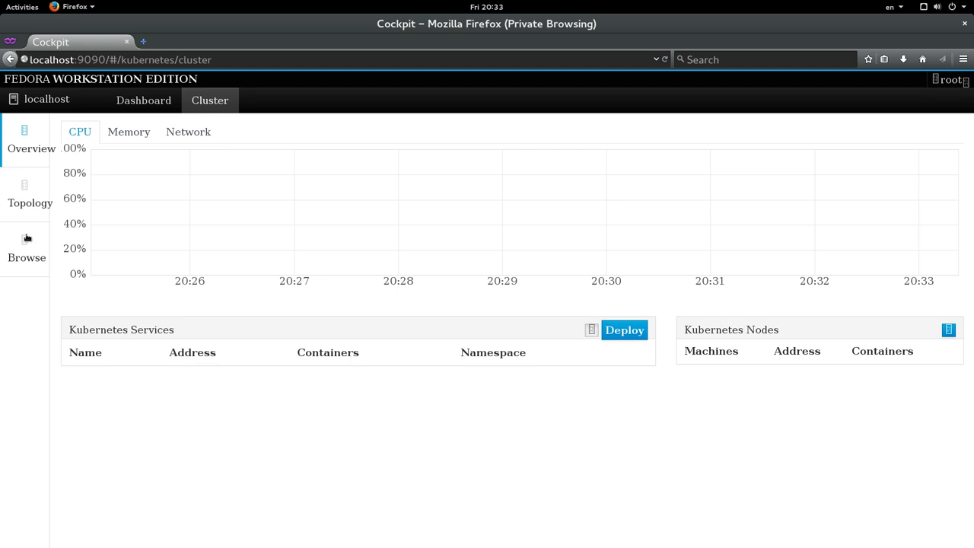
View the cluster's Memory and Network graphs once more.
{"action": "left_click", "coordinate": [128, 134]}
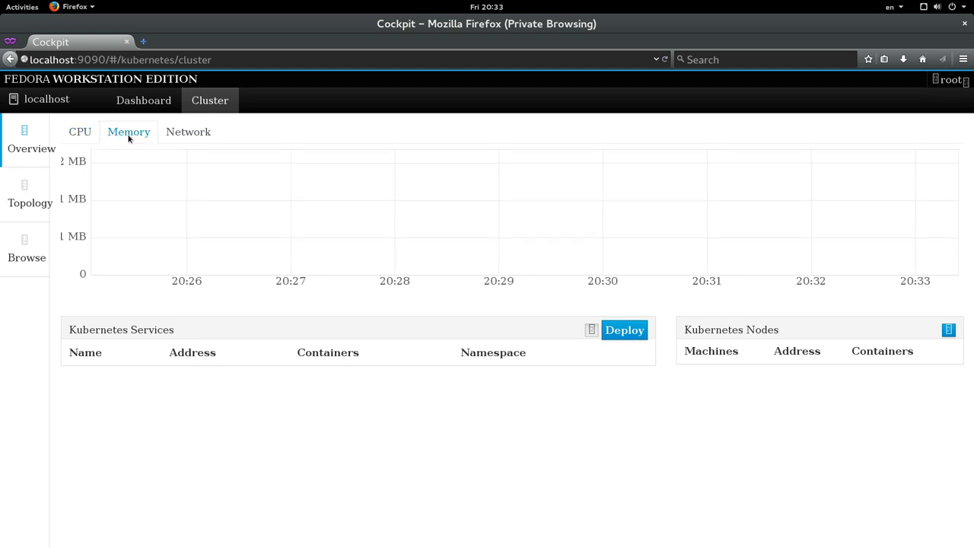
{"action": "left_click", "coordinate": [175, 132]}
{"action": "left_click", "coordinate": [145, 106]}
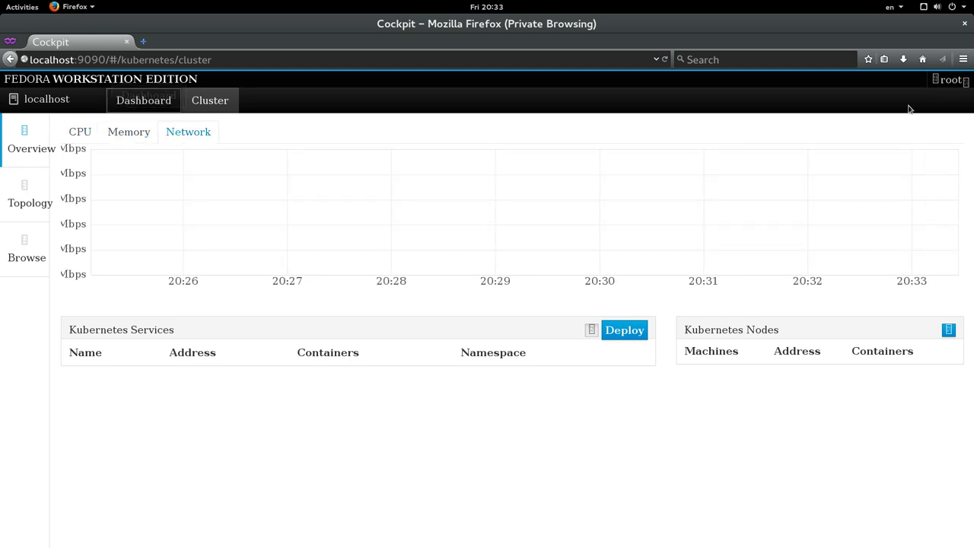